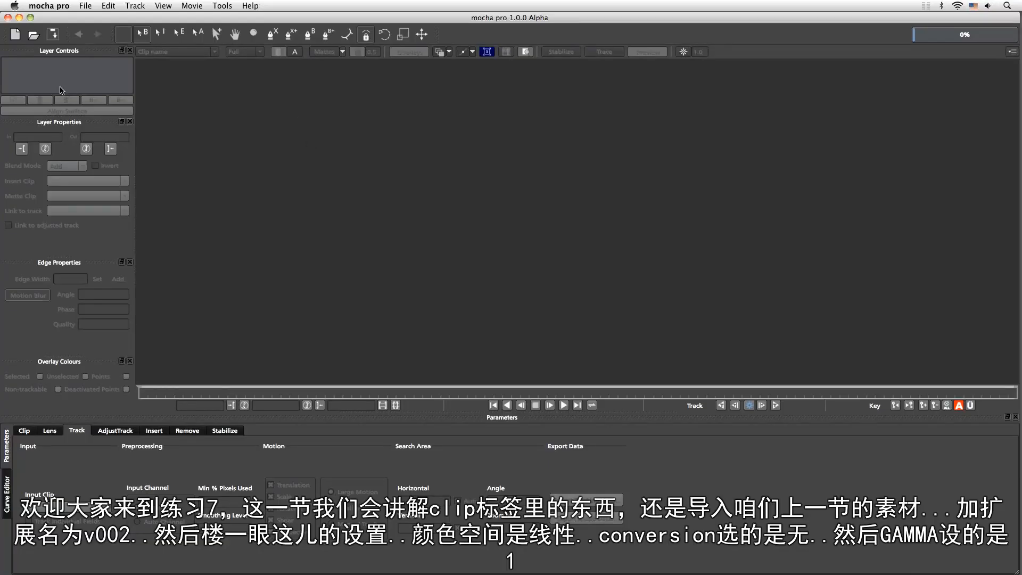
Step: Start a new project and choose lens_correction.mov from the Ex 06 - Introducing the Lens module folder as its clip
{"action": "left_click", "coordinate": [15, 35]}
{"action": "left_click", "coordinate": [635, 159]}
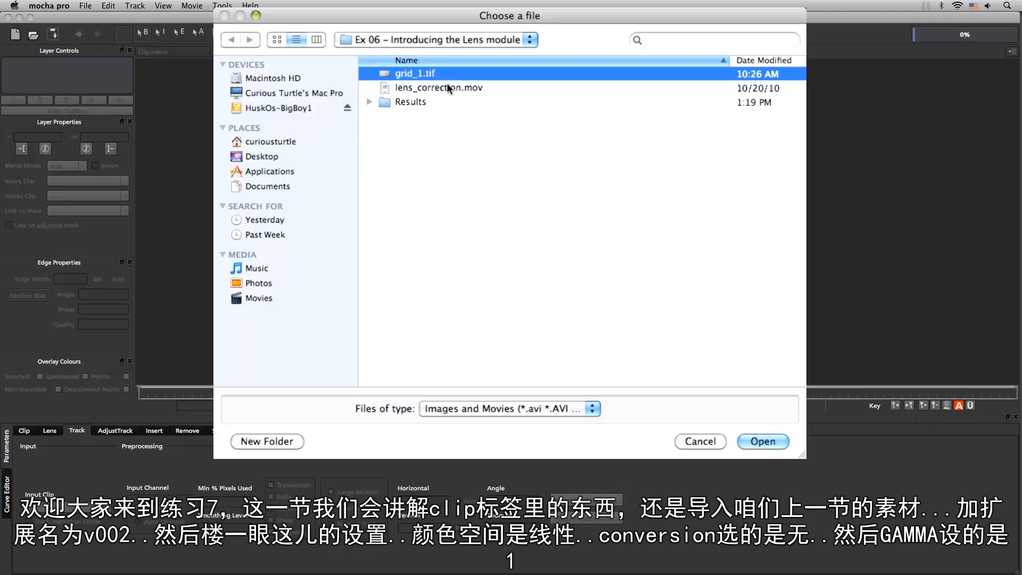
{"action": "left_click", "coordinate": [462, 89]}
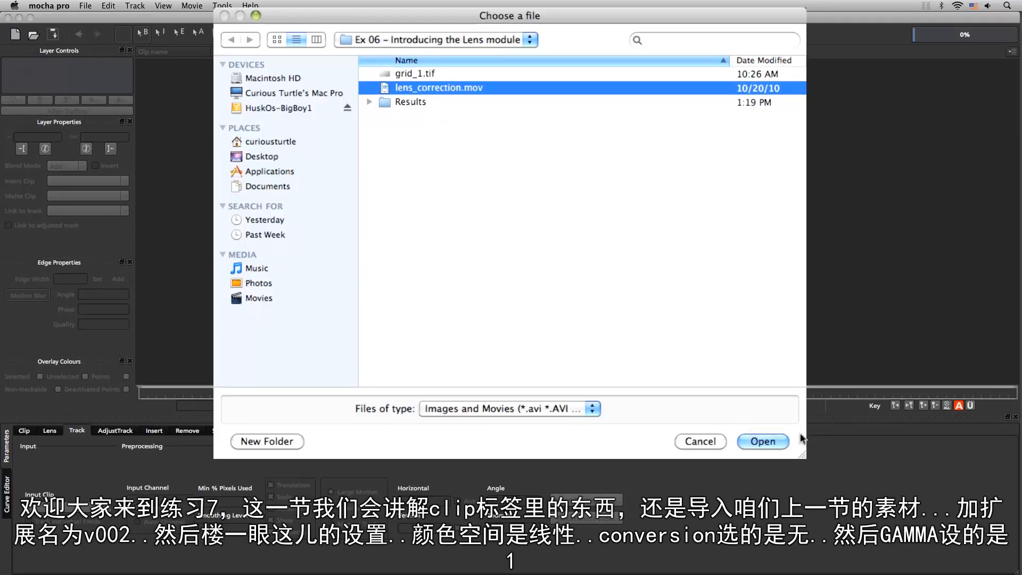
{"action": "left_click", "coordinate": [763, 443]}
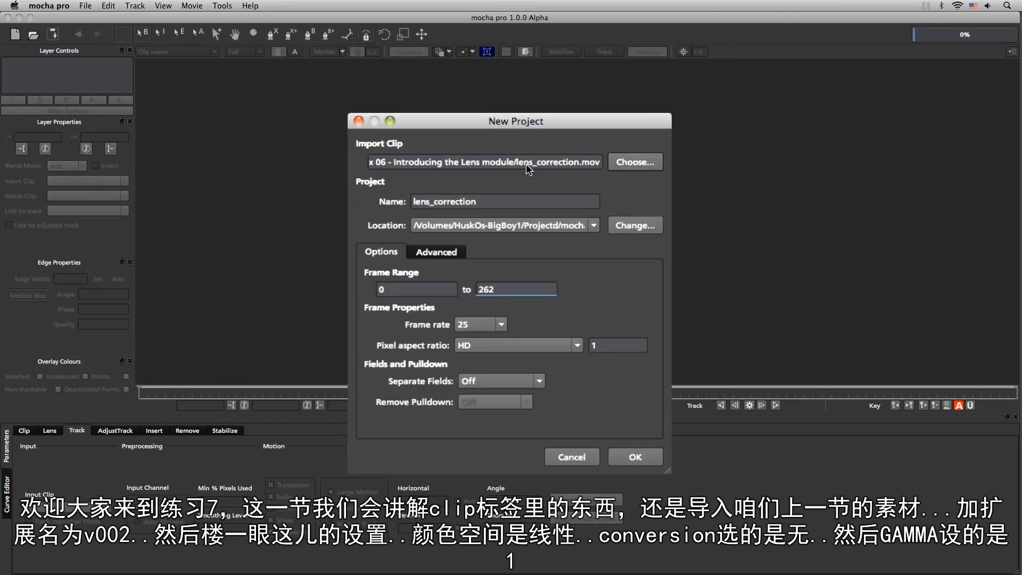
Step: Name the project lens_correction_v002, set its frame offset to 1, and create it
{"action": "left_click", "coordinate": [532, 205]}
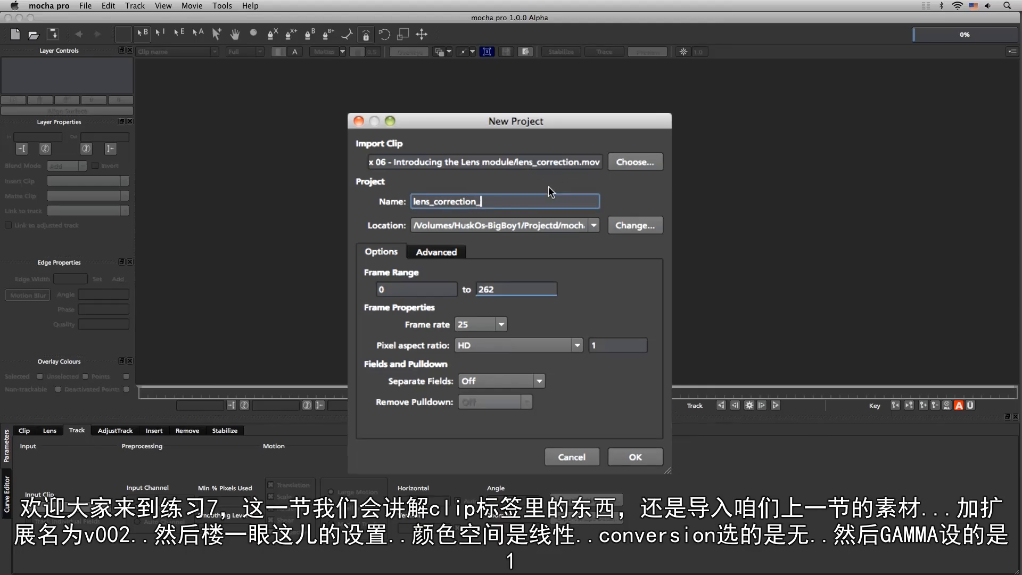
{"action": "type", "text": "_v002"}
{"action": "left_click", "coordinate": [436, 252]}
{"action": "key", "text": "Tab"}
{"action": "type", "text": "1"}
{"action": "left_click", "coordinate": [380, 324]}
{"action": "left_click", "coordinate": [377, 257]}
{"action": "left_click", "coordinate": [420, 255]}
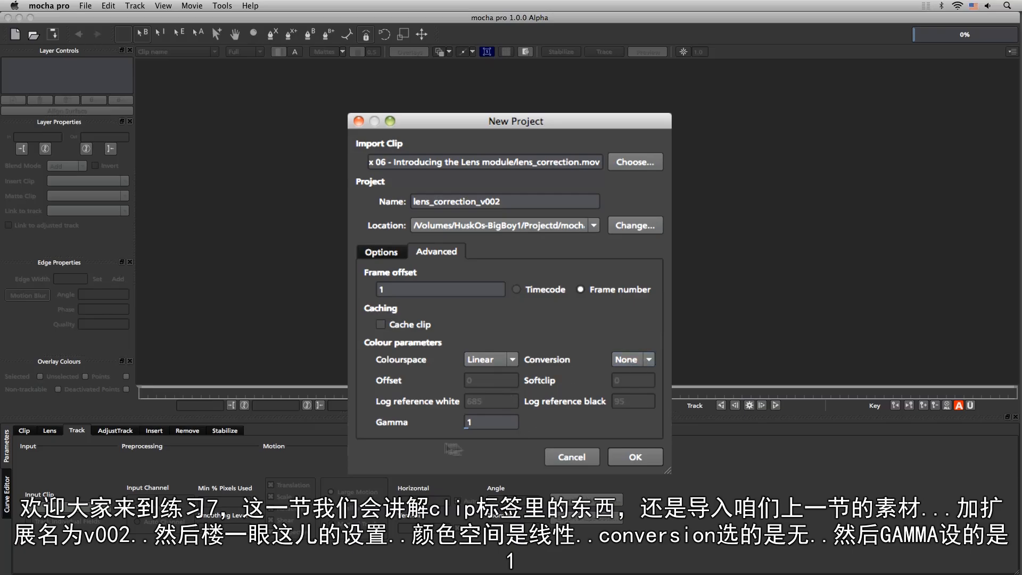
{"action": "left_click", "coordinate": [635, 458]}
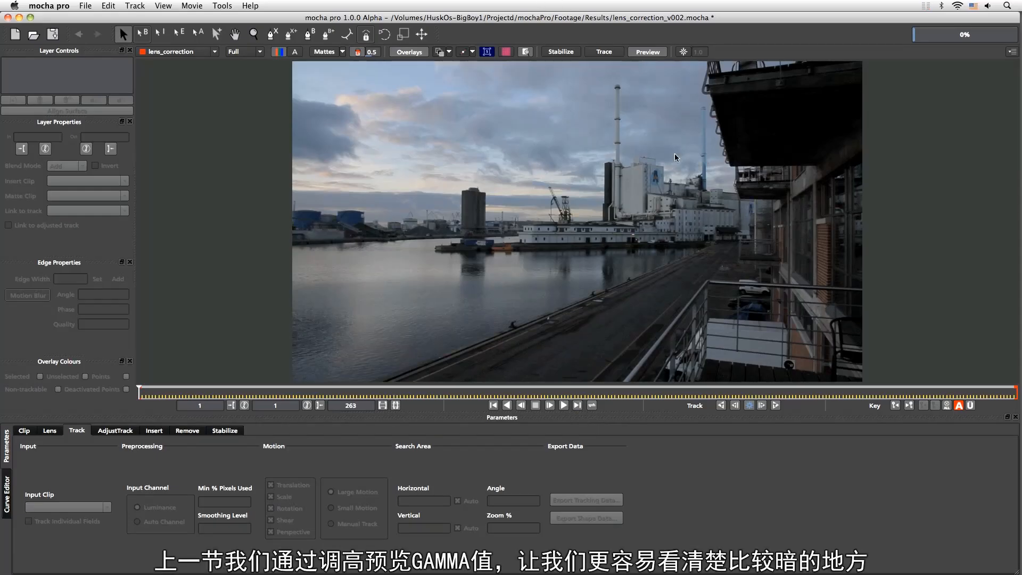
Step: Preview the footage with the viewer brightness adjustment set to 2.0, and switch the adjustment off again
{"action": "left_click", "coordinate": [683, 52]}
{"action": "mouse_move", "coordinate": [696, 59]}
{"action": "left_mouse_down"}
{"action": "mouse_move", "coordinate": [679, 72]}
{"action": "mouse_move", "coordinate": [691, 62]}
{"action": "mouse_move", "coordinate": [703, 67]}
{"action": "mouse_move", "coordinate": [677, 84]}
{"action": "mouse_move", "coordinate": [714, 71]}
{"action": "mouse_move", "coordinate": [698, 92]}
{"action": "mouse_move", "coordinate": [700, 65]}
{"action": "mouse_move", "coordinate": [694, 76]}
{"action": "left_mouse_up"}
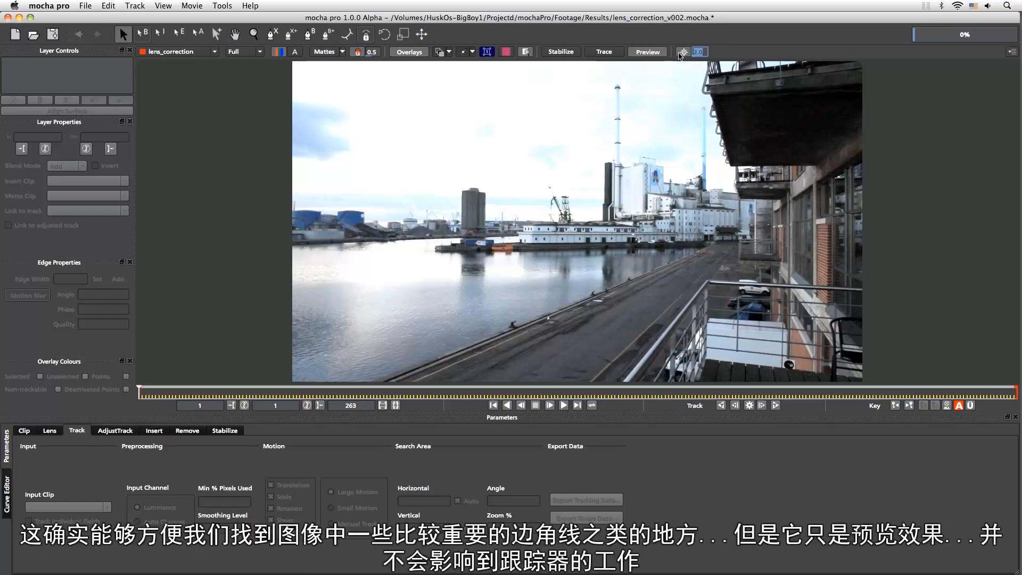
{"action": "left_click", "coordinate": [679, 52]}
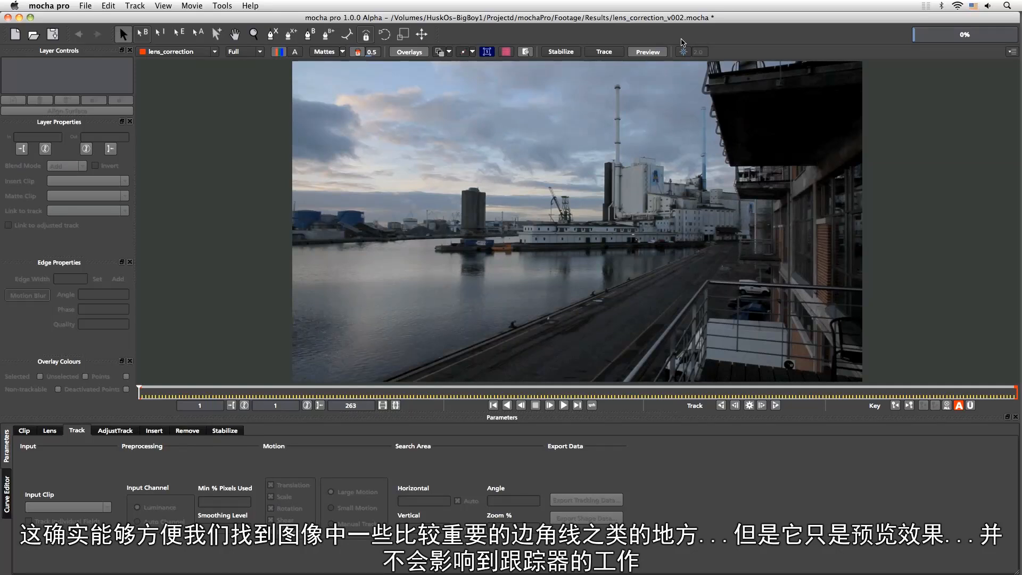
Step: Scrub through the footage, return to frame 10, and compare the image with the brightness adjustment on and off
{"action": "left_click", "coordinate": [354, 391]}
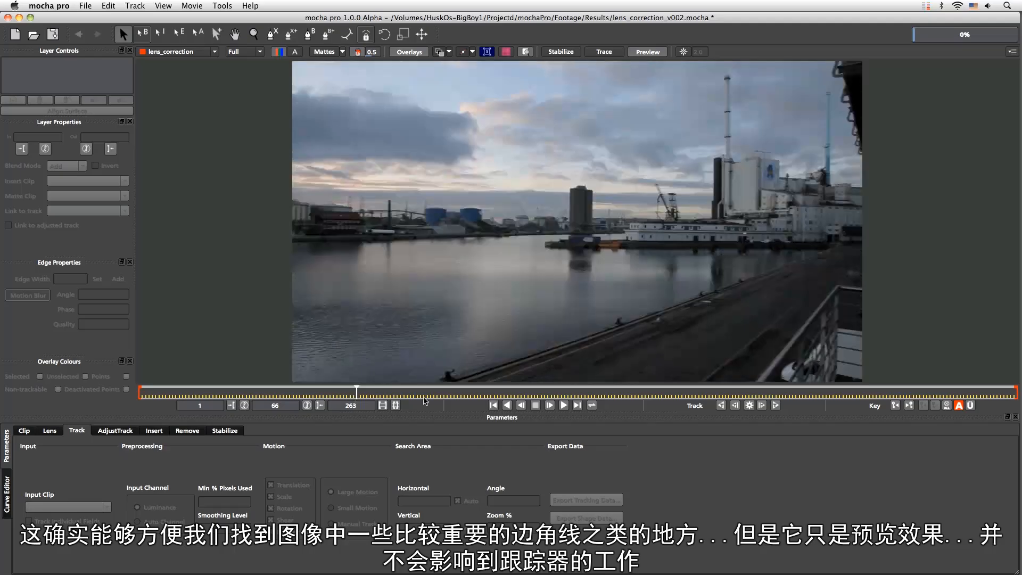
{"action": "left_click_drag", "start_coordinate": [356, 394], "coordinate": [804, 376]}
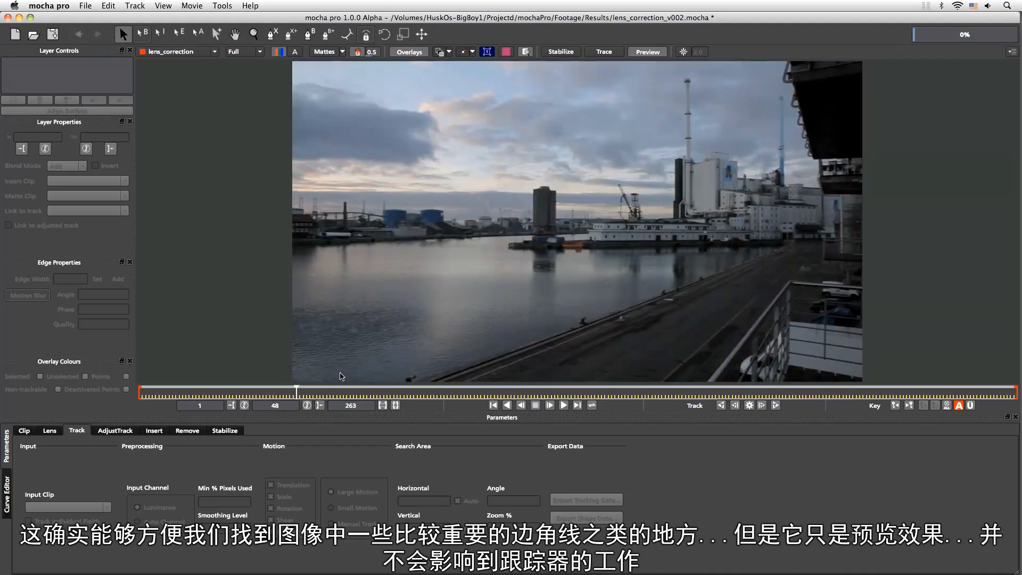
{"action": "left_click_drag", "start_coordinate": [295, 394], "coordinate": [169, 391]}
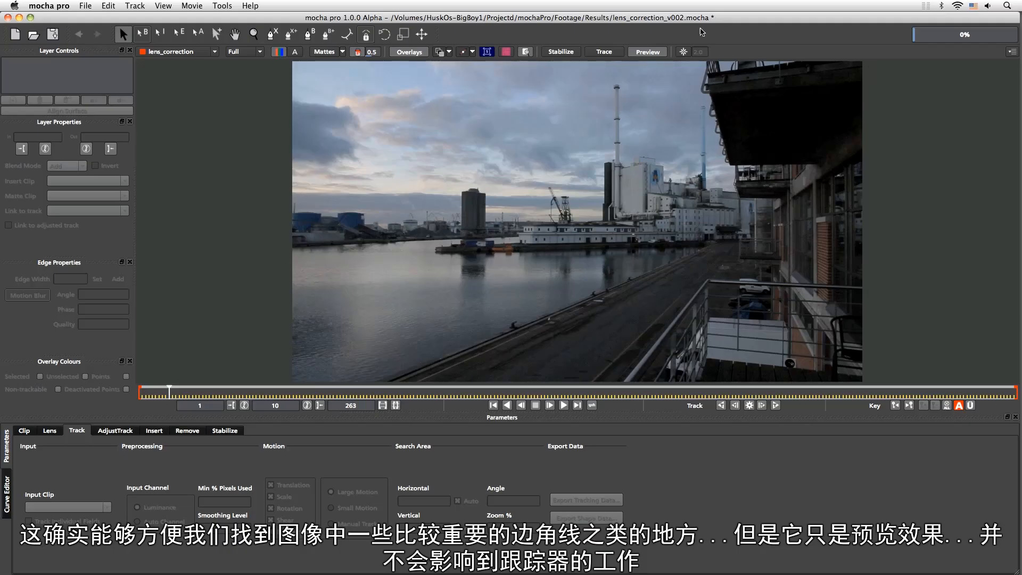
{"action": "left_click", "coordinate": [684, 52]}
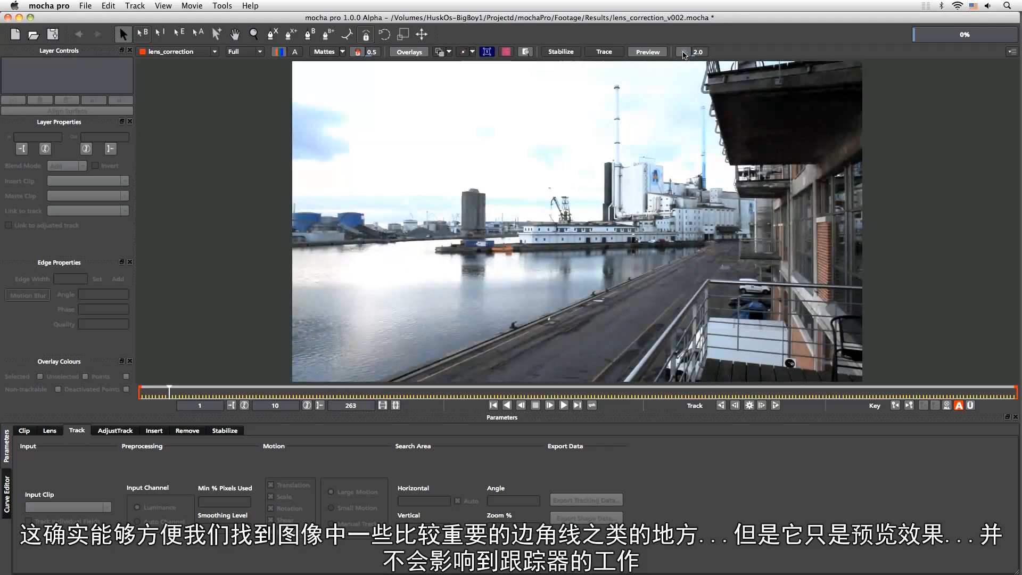
{"action": "left_click", "coordinate": [683, 53]}
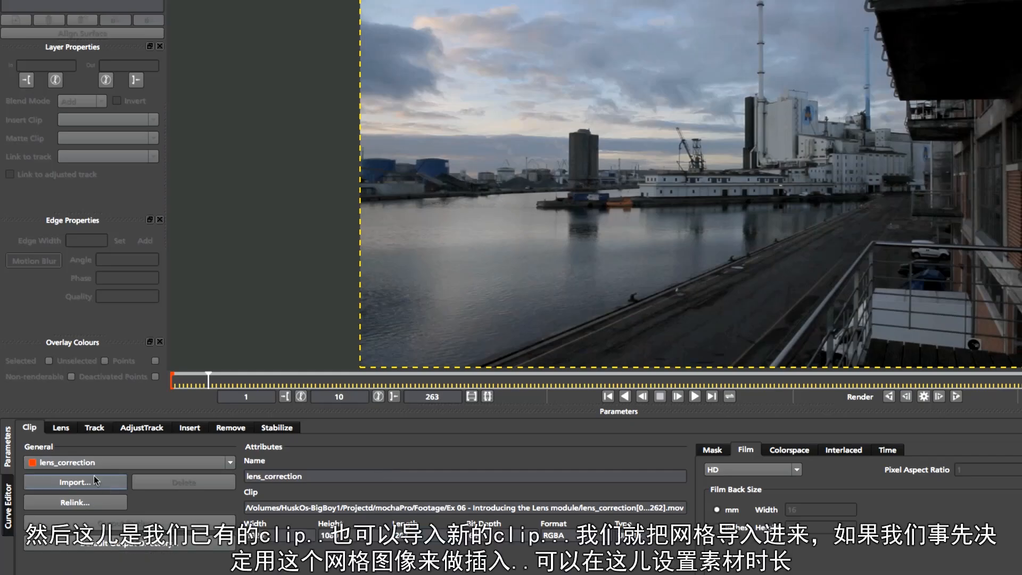
Step: Import grid_1.tif as an additional clip and make lens_correction the current clip again
{"action": "left_click", "coordinate": [230, 463]}
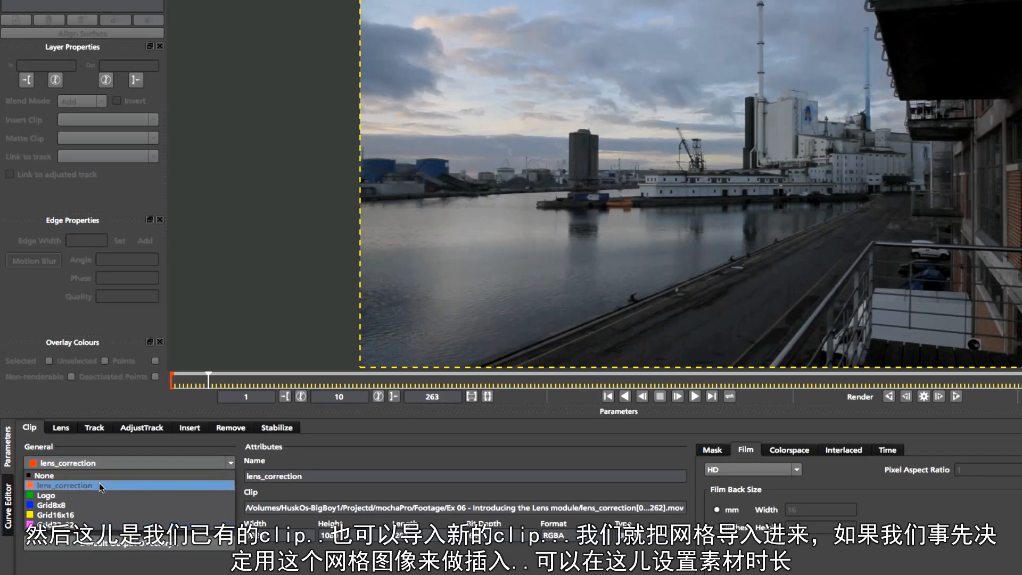
{"action": "left_click", "coordinate": [104, 447]}
{"action": "left_click", "coordinate": [83, 485]}
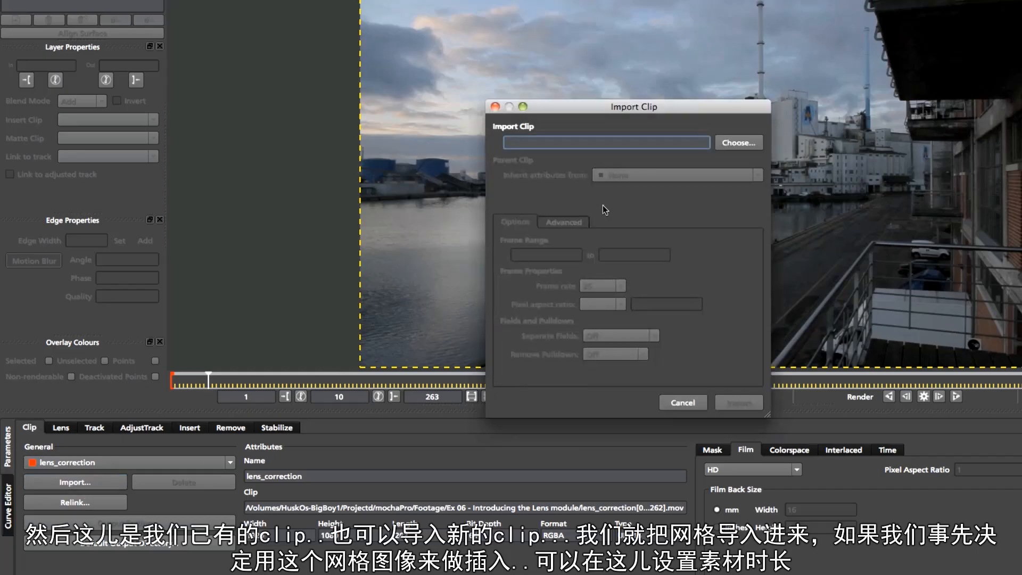
{"action": "left_click", "coordinate": [748, 143]}
{"action": "double_click", "coordinate": [542, 43]}
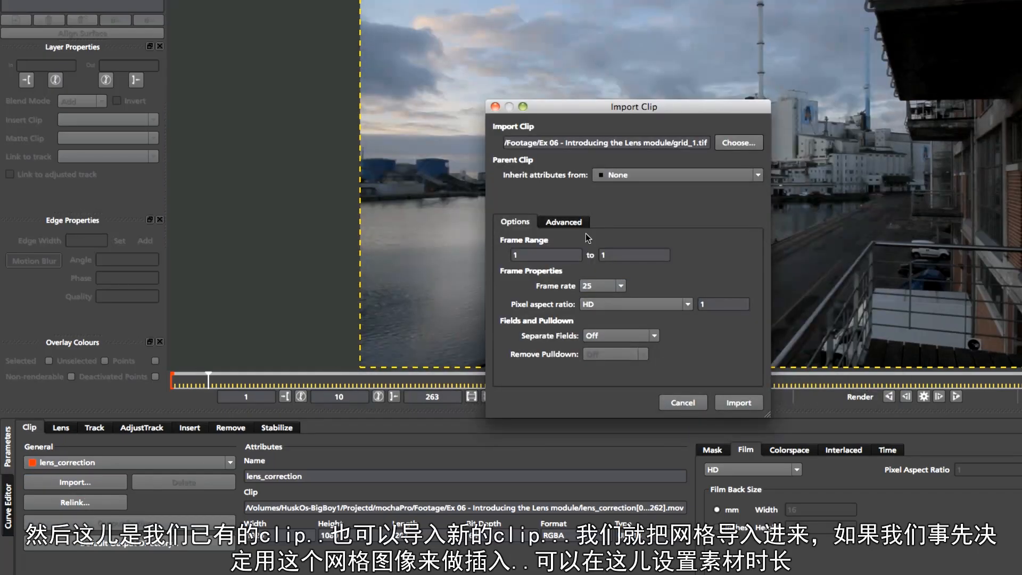
{"action": "left_click", "coordinate": [733, 401]}
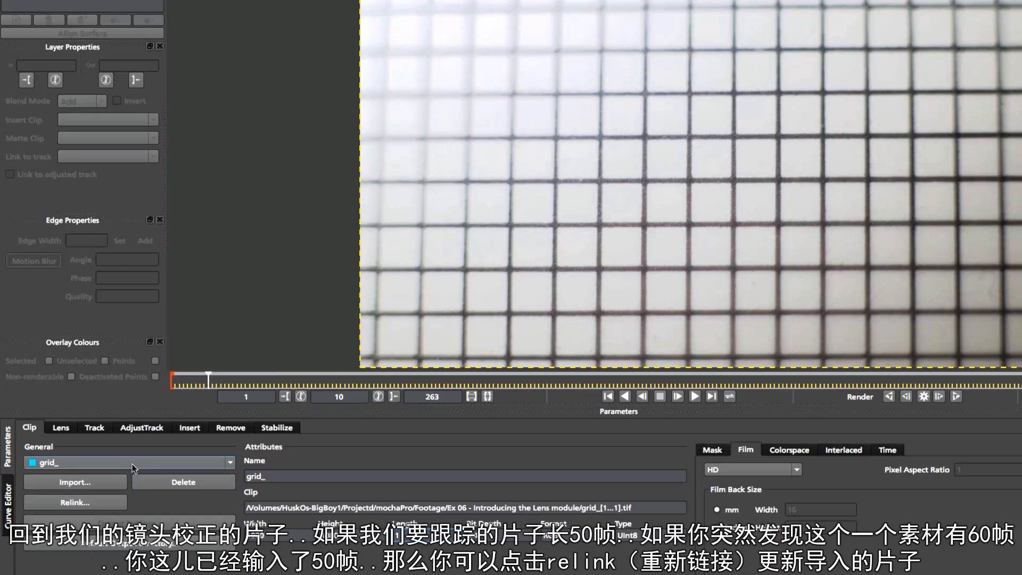
{"action": "left_click", "coordinate": [195, 466]}
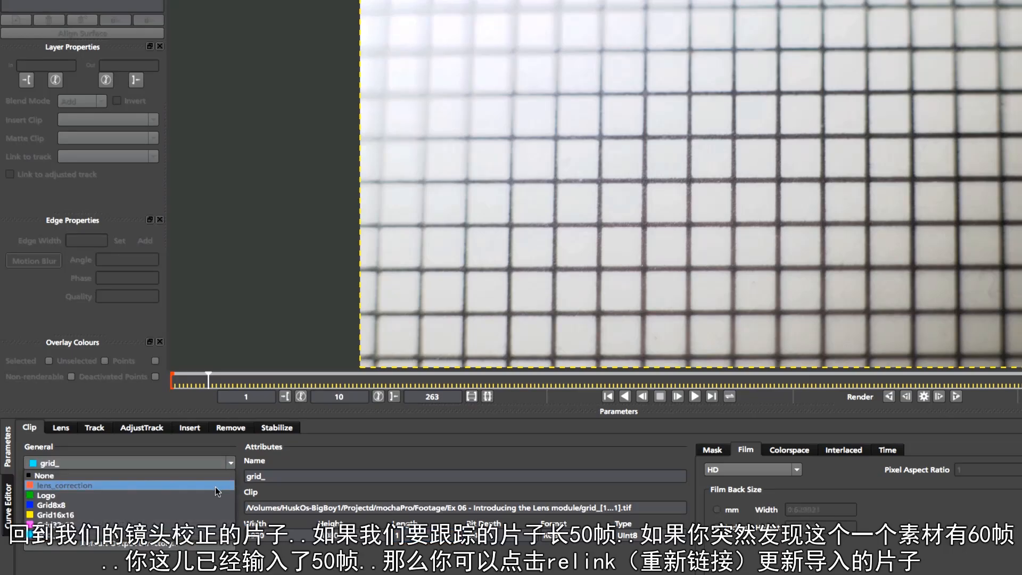
{"action": "left_click", "coordinate": [216, 485]}
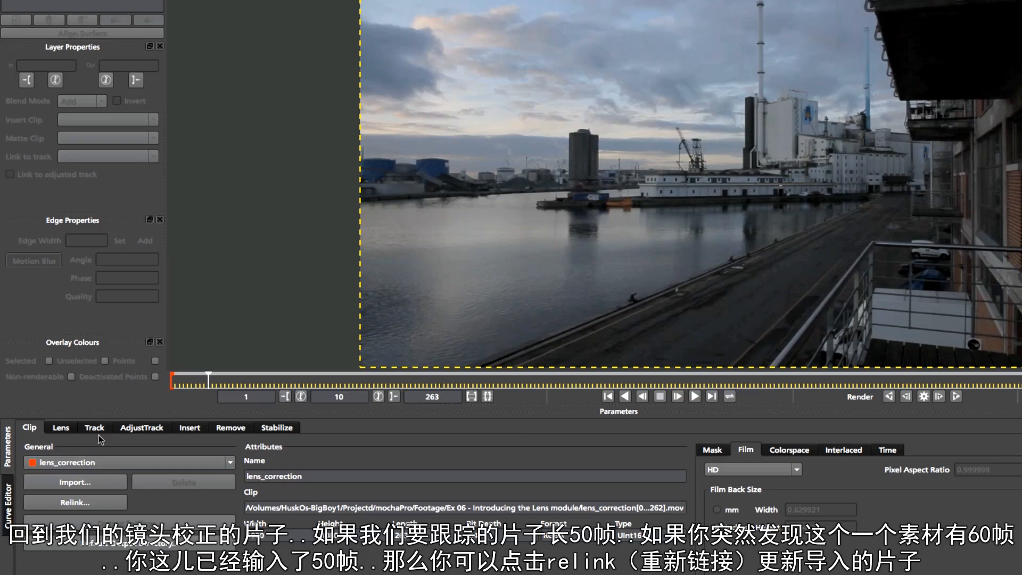
Step: Try choosing grid_1.tif as the relink source for the lens_correction clip, and discard the relink
{"action": "left_click", "coordinate": [94, 508]}
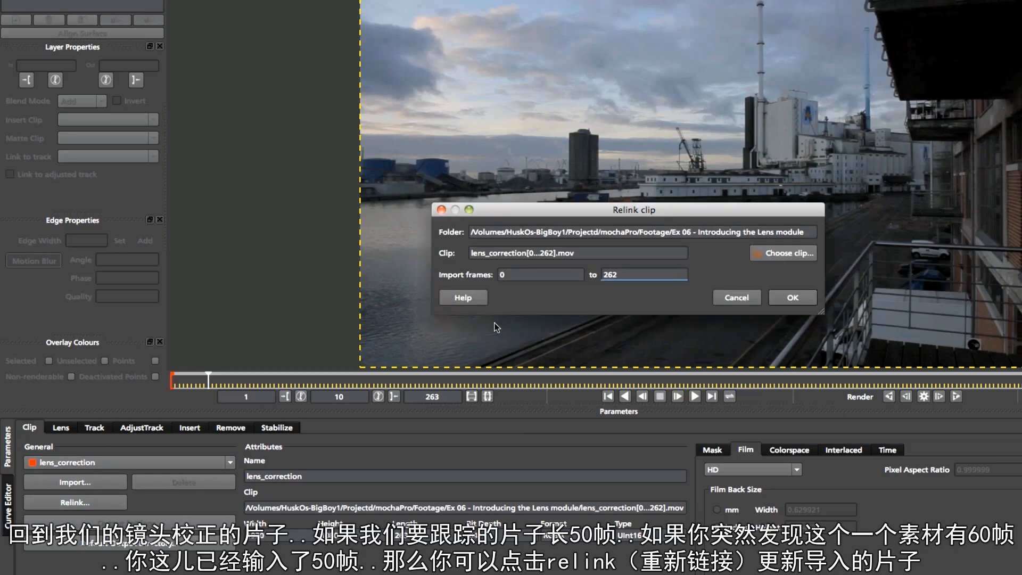
{"action": "left_click", "coordinate": [780, 253]}
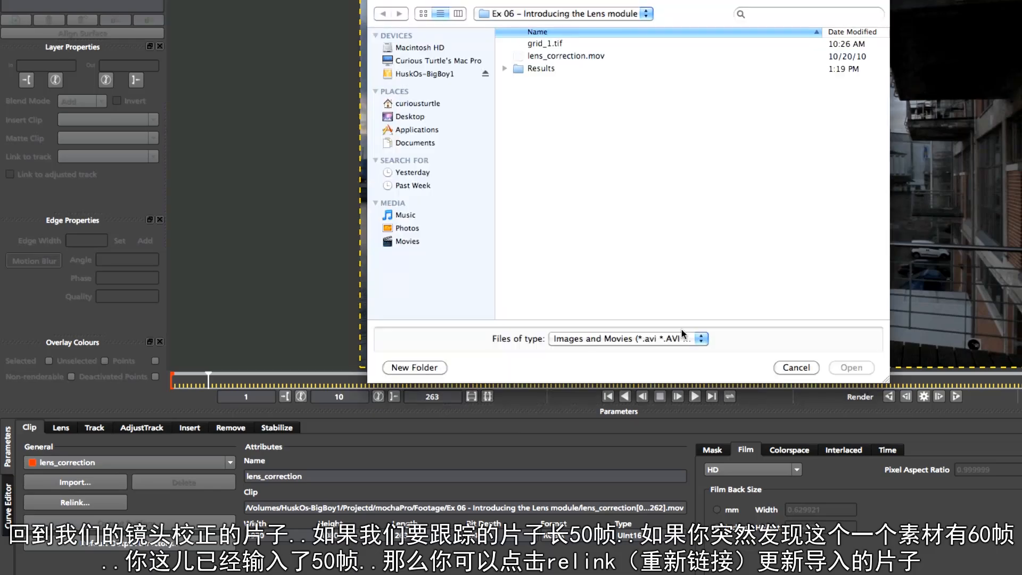
{"action": "left_click", "coordinate": [543, 45]}
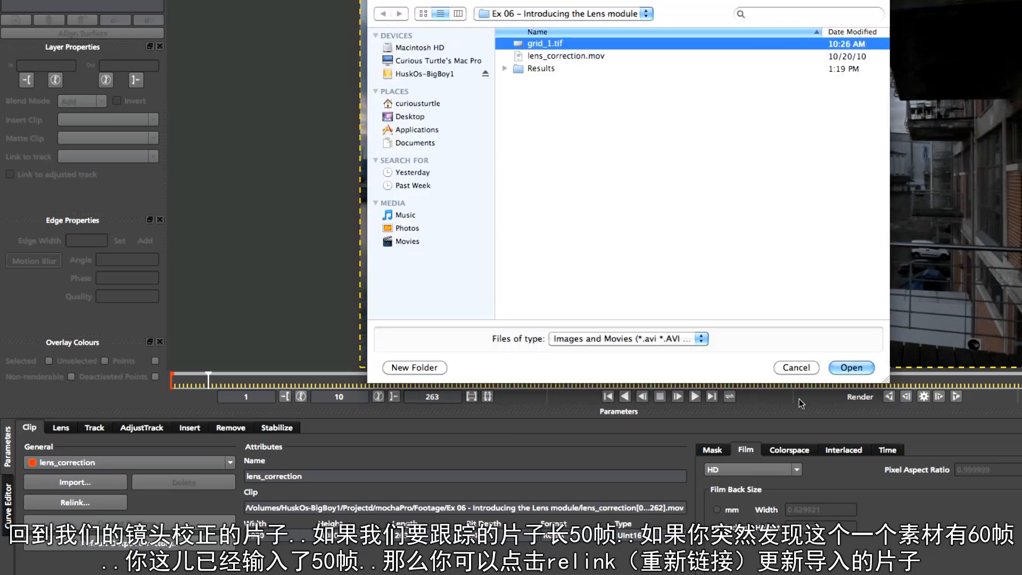
{"action": "left_click", "coordinate": [852, 367]}
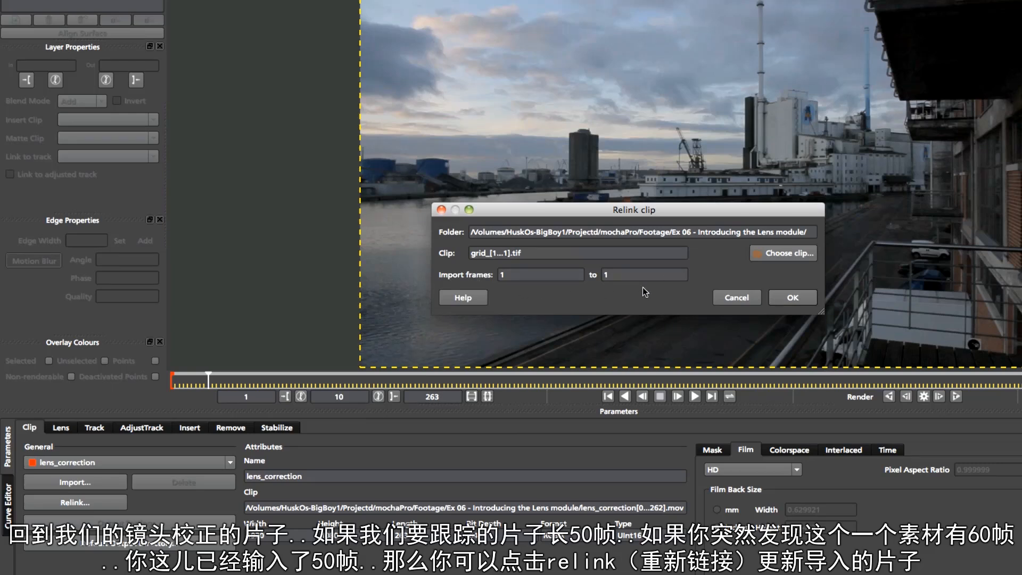
{"action": "left_click", "coordinate": [787, 254]}
{"action": "key", "text": "Down"}
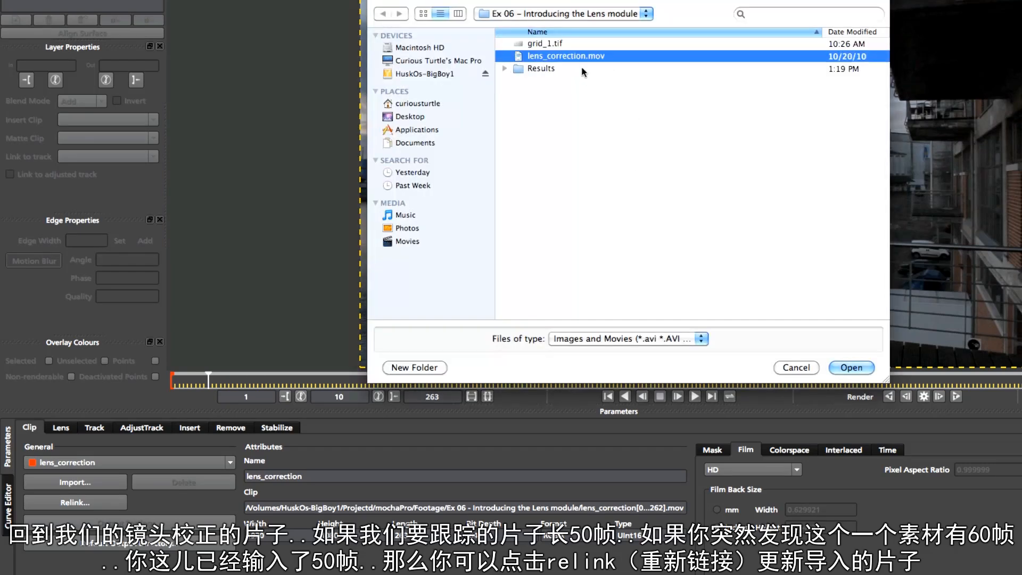
{"action": "left_click", "coordinate": [847, 368]}
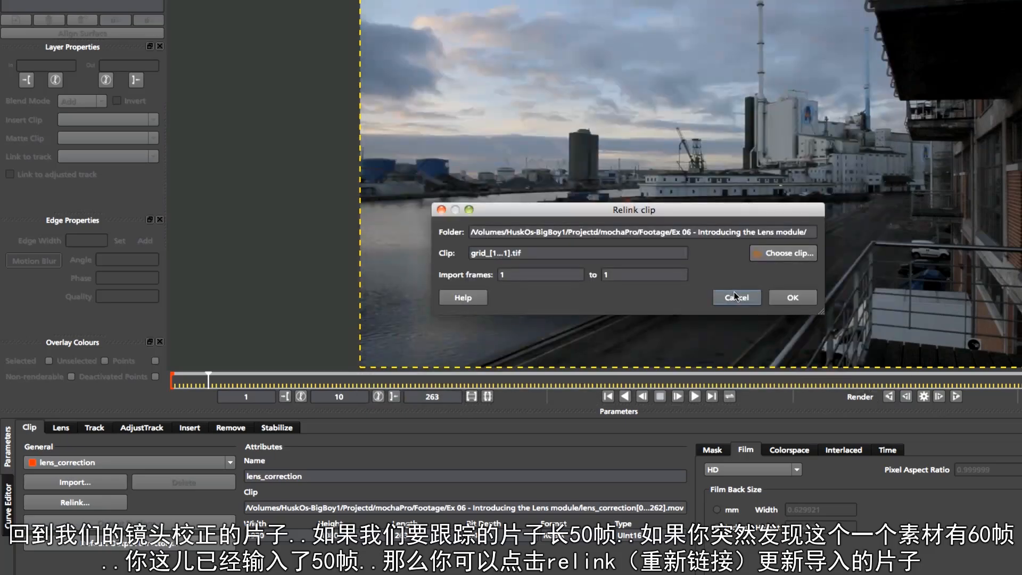
{"action": "left_click", "coordinate": [732, 298]}
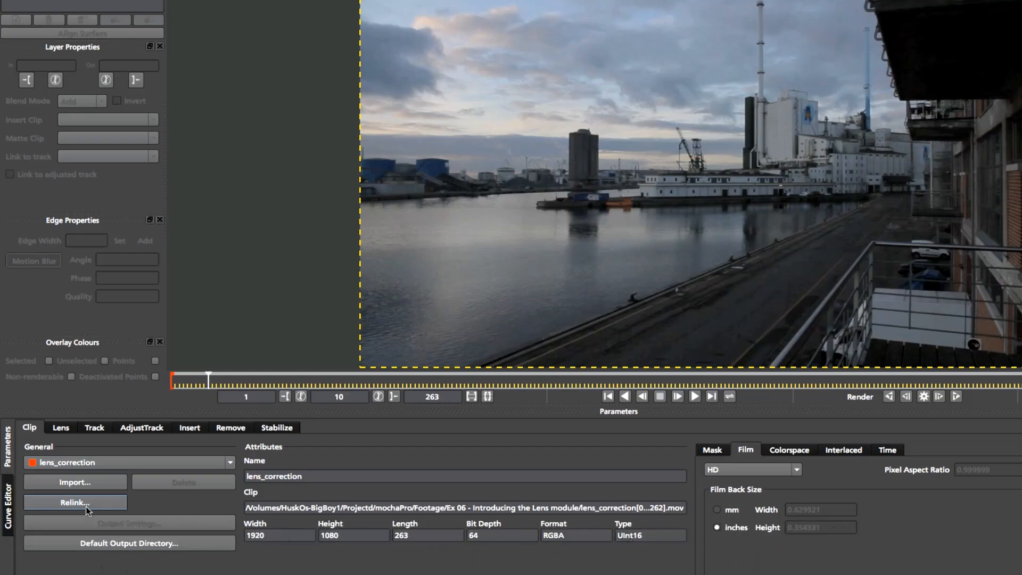
Step: Check the project's default output directory and leave it without making changes
{"action": "left_click", "coordinate": [183, 548]}
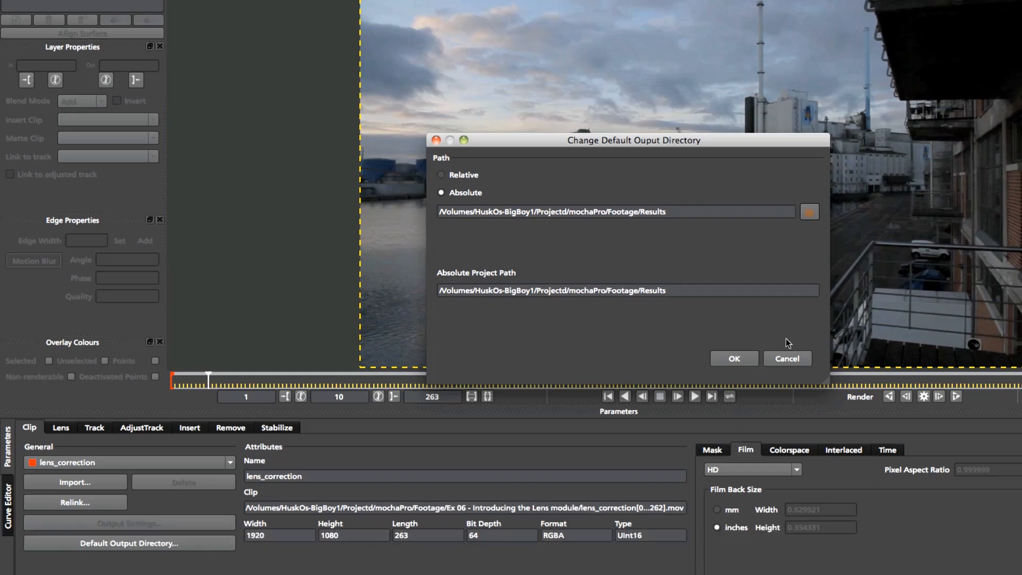
{"action": "left_click", "coordinate": [787, 362]}
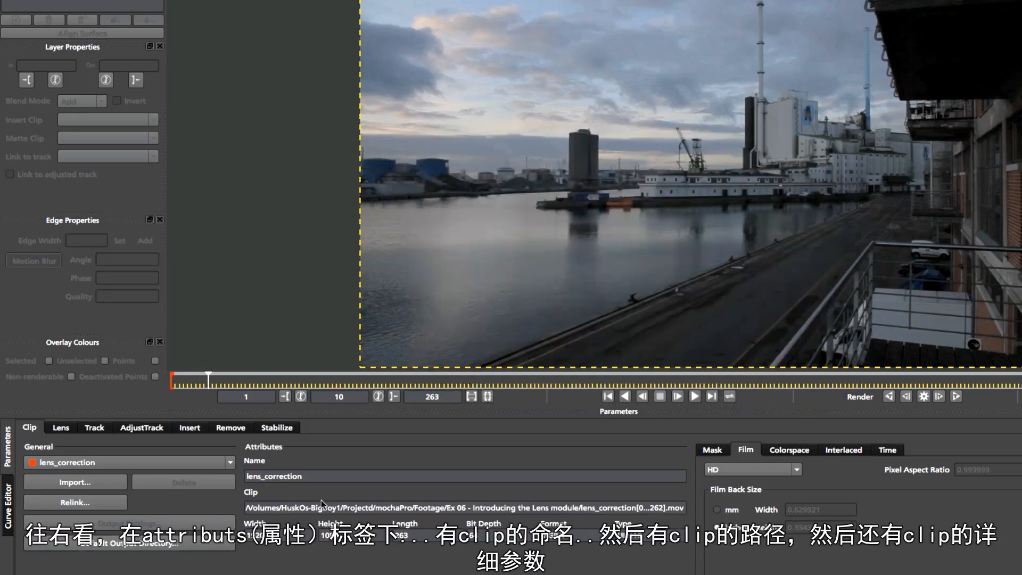
Step: Rename the lens_correction clip as lens_correction1
{"action": "left_click", "coordinate": [308, 468]}
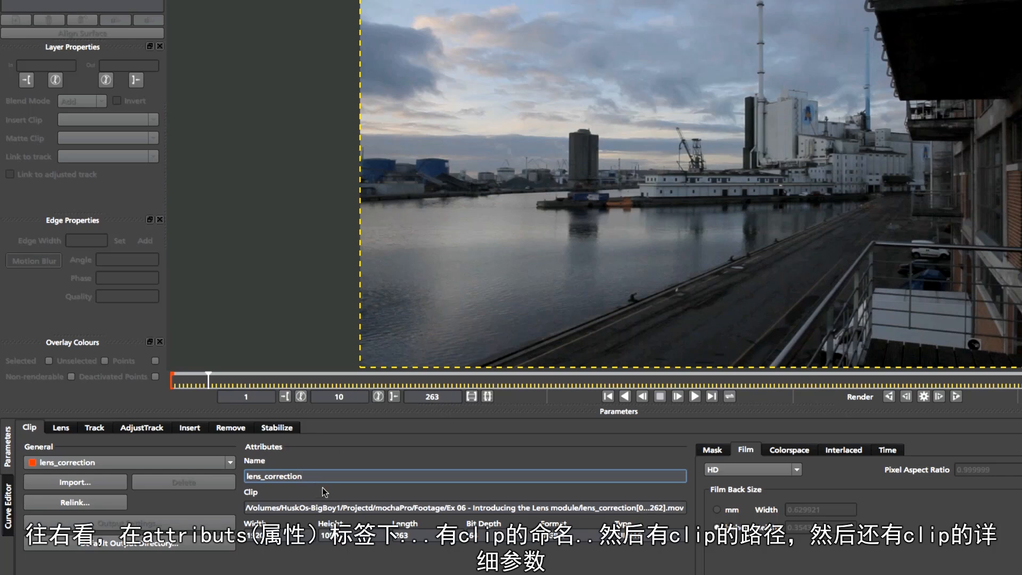
{"action": "type", "text": "1"}
{"action": "key", "text": "Tab"}
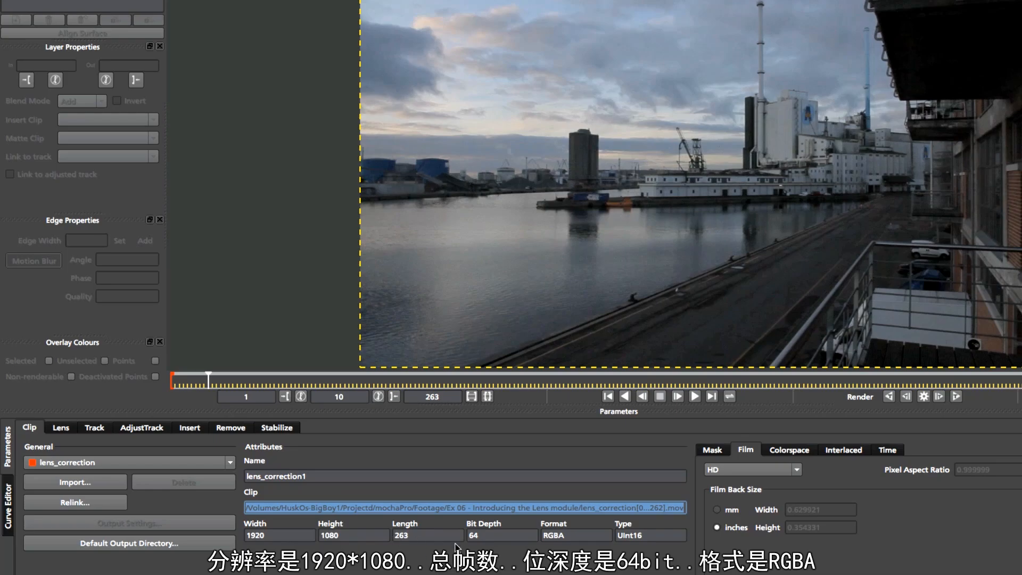
Step: Examine the clip's width, height, length, bit depth, format and type attributes
{"action": "left_click", "coordinate": [498, 536]}
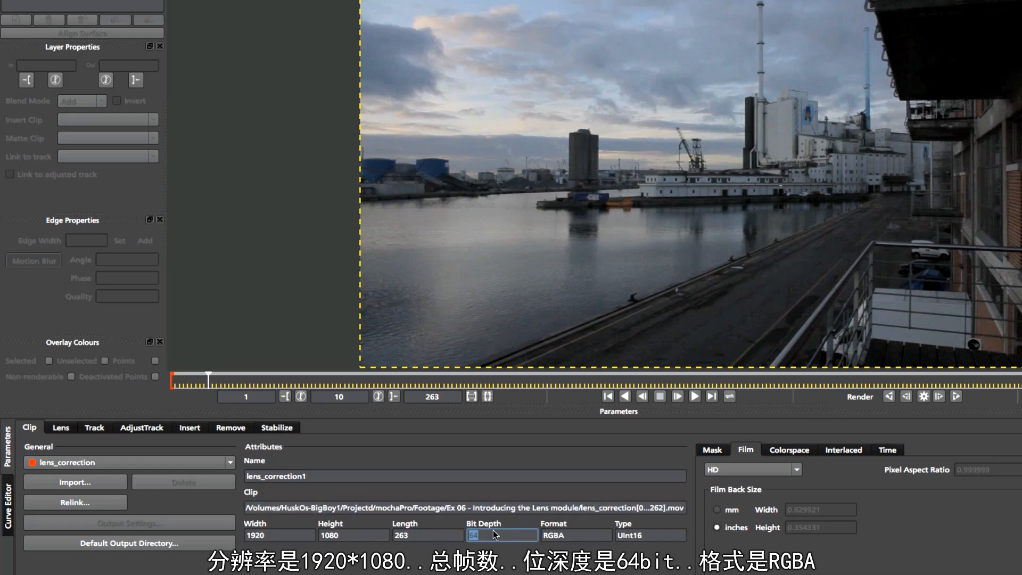
{"action": "key", "text": "Tab"}
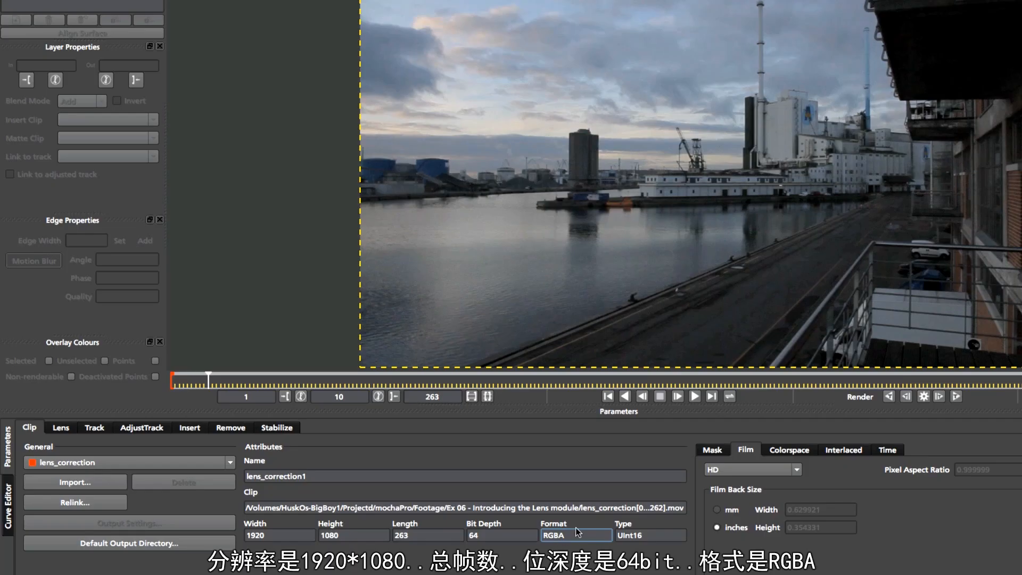
{"action": "key", "text": "Tab"}
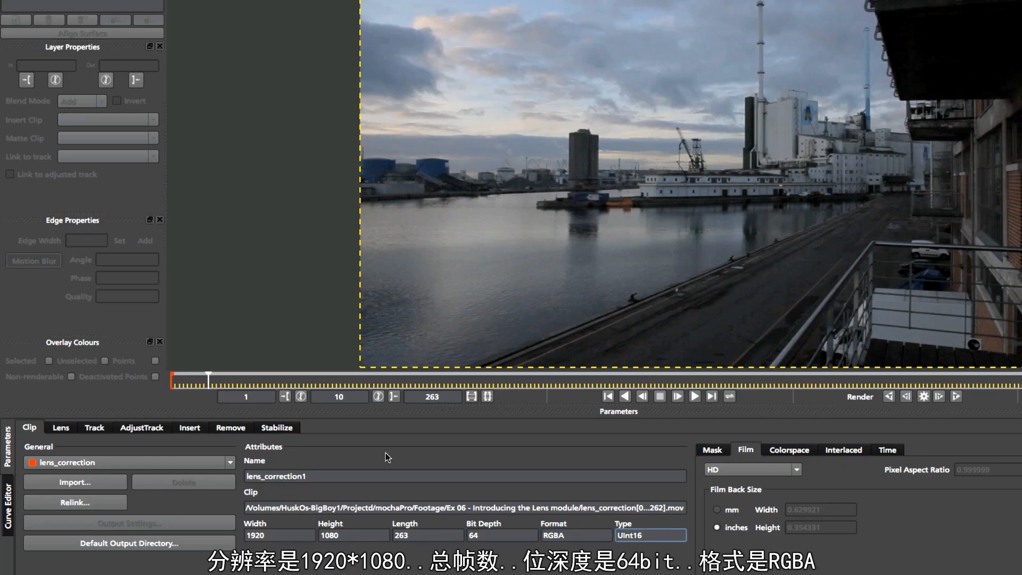
{"action": "left_click", "coordinate": [292, 532]}
{"action": "left_click", "coordinate": [343, 535]}
{"action": "left_click", "coordinate": [417, 538]}
{"action": "left_click", "coordinate": [503, 536]}
{"action": "left_click", "coordinate": [574, 536]}
{"action": "left_click", "coordinate": [647, 535]}
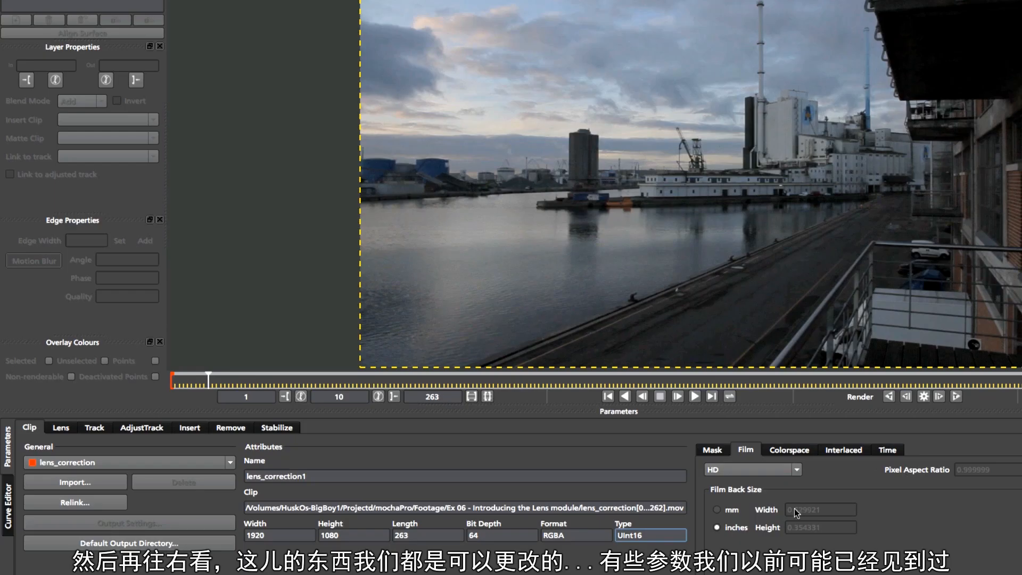
Step: Inset the clip mask freely to 79 from the upper edge, 24 from the left and 27 from the lower edge
{"action": "left_click", "coordinate": [727, 451]}
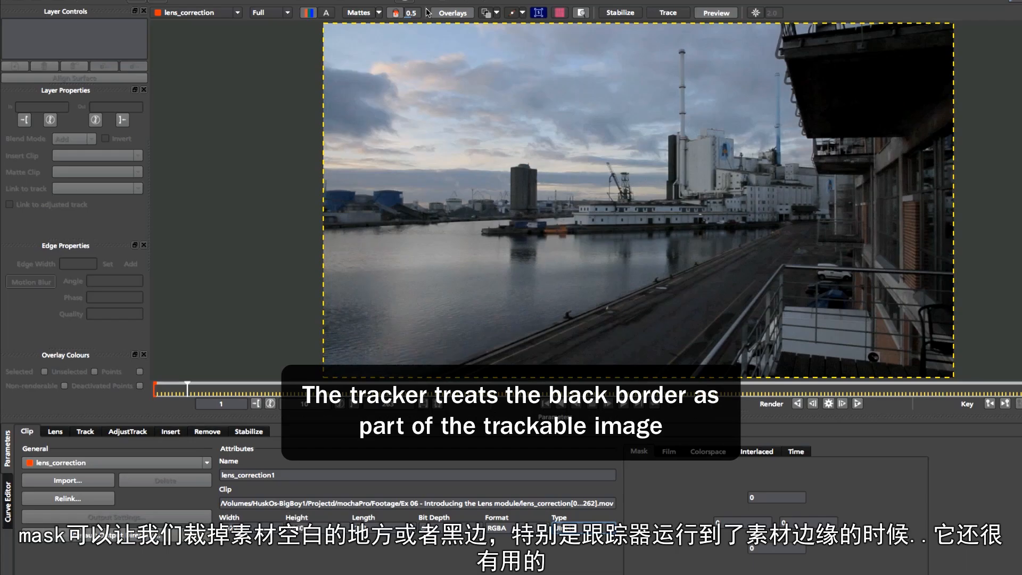
{"action": "left_click", "coordinate": [771, 494]}
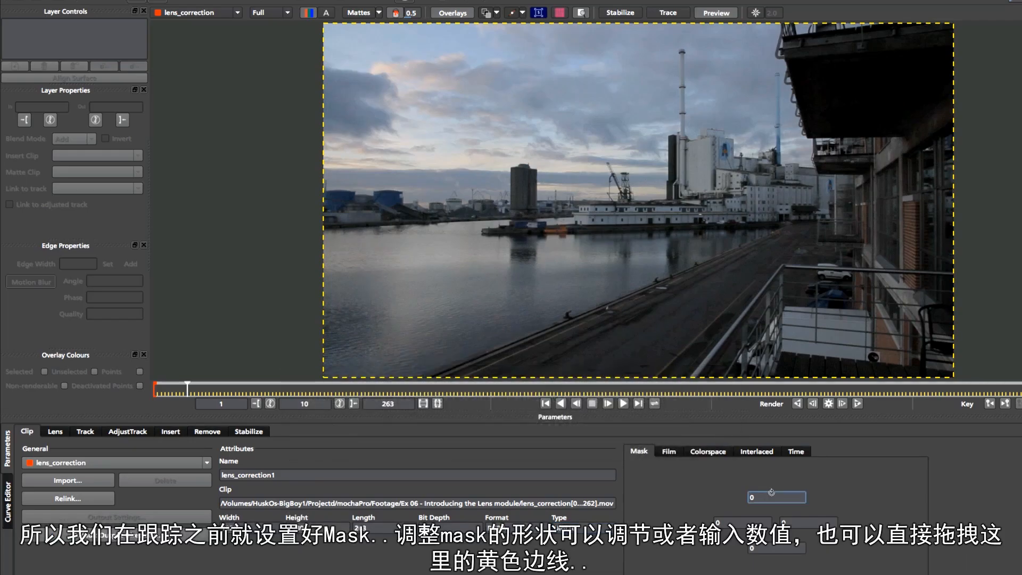
{"action": "type", "text": "9"}
{"action": "left_click_drag", "start_coordinate": [745, 506], "coordinate": [802, 521]}
{"action": "left_click", "coordinate": [746, 525]}
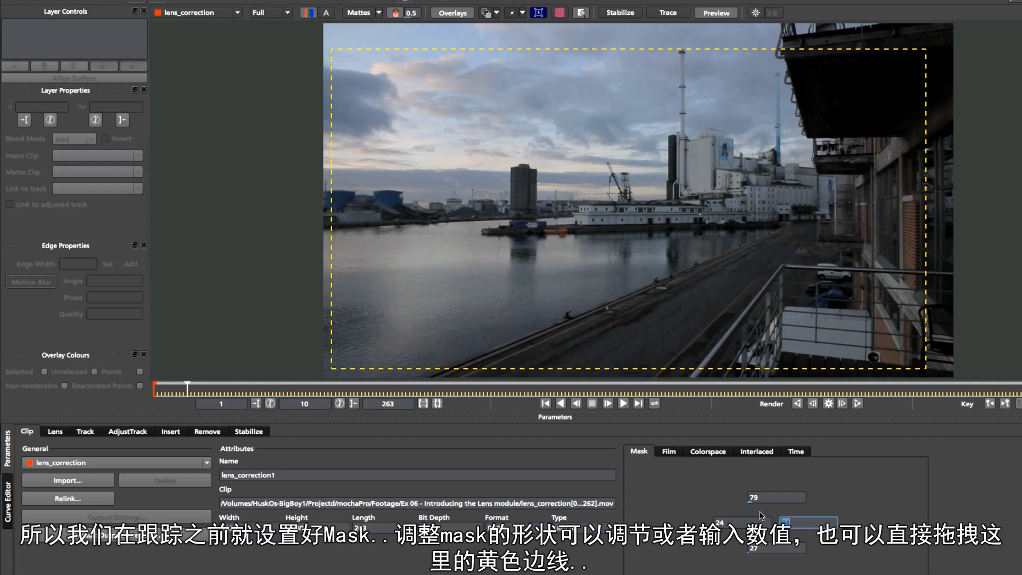
Step: Set the clip mask insets to 8 for the upper and lower edges and 16 for both side edges
{"action": "left_click", "coordinate": [761, 497]}
{"action": "type", "text": "8"}
{"action": "key", "text": "Tab"}
{"action": "type", "text": "16"}
{"action": "key", "text": "Tab"}
{"action": "type", "text": "16"}
{"action": "key", "text": "Tab"}
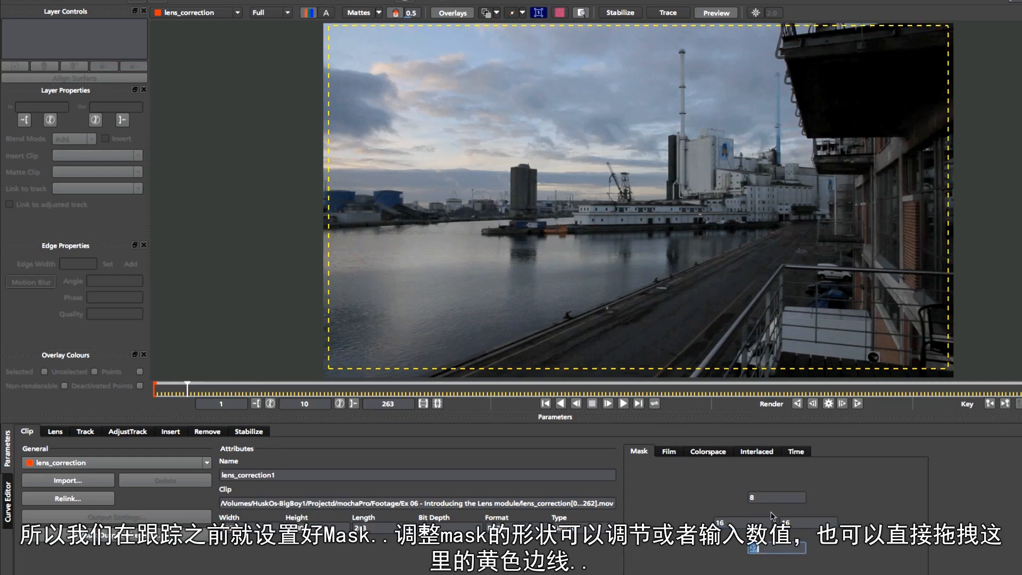
{"action": "type", "text": "8"}
{"action": "key", "text": "Tab"}
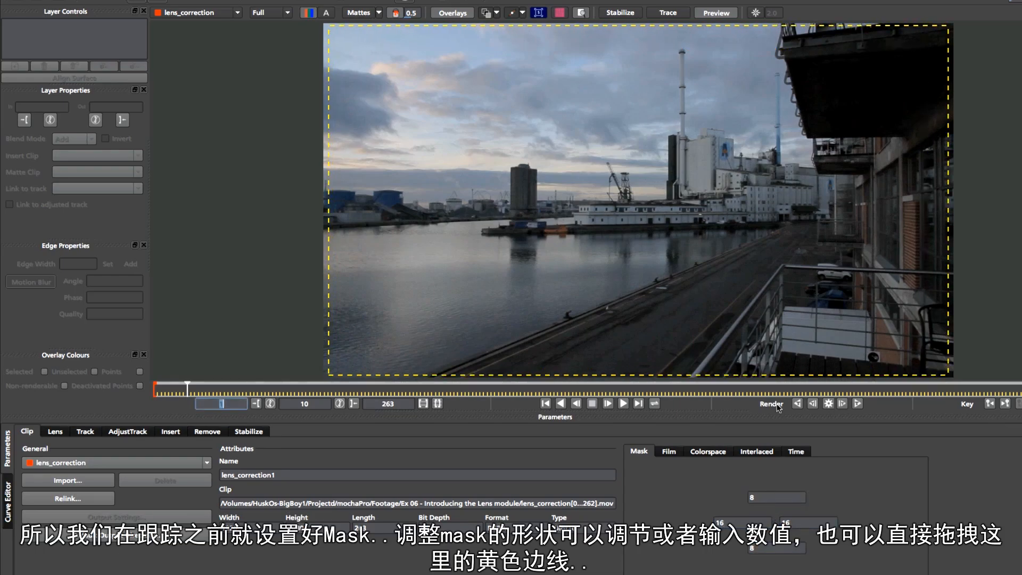
Step: Pull the mask's right edge inward to about 82 and its lower edge up to about 305
{"action": "left_click_drag", "start_coordinate": [949, 98], "coordinate": [926, 96]}
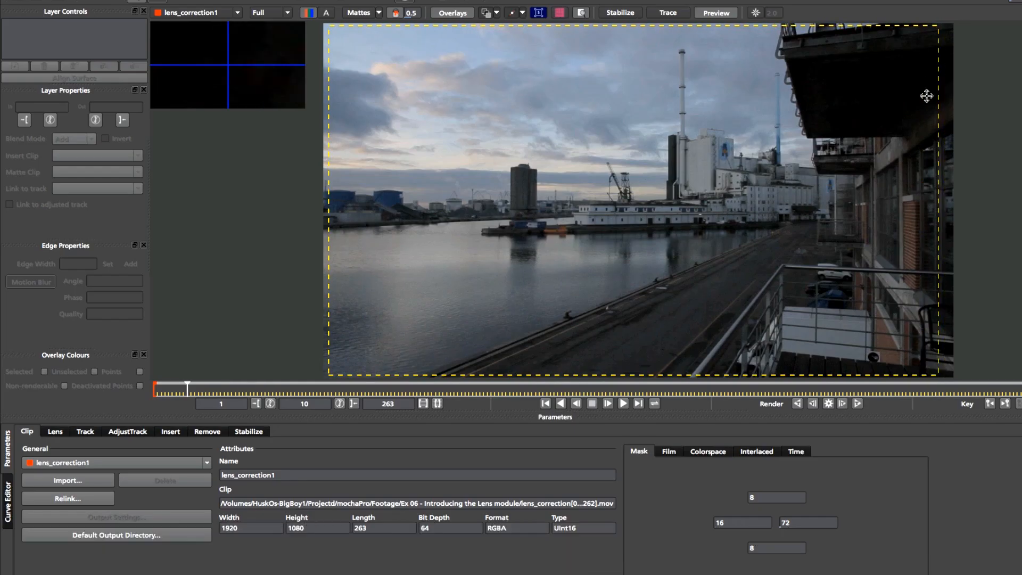
{"action": "left_click_drag", "start_coordinate": [599, 374], "coordinate": [604, 277]}
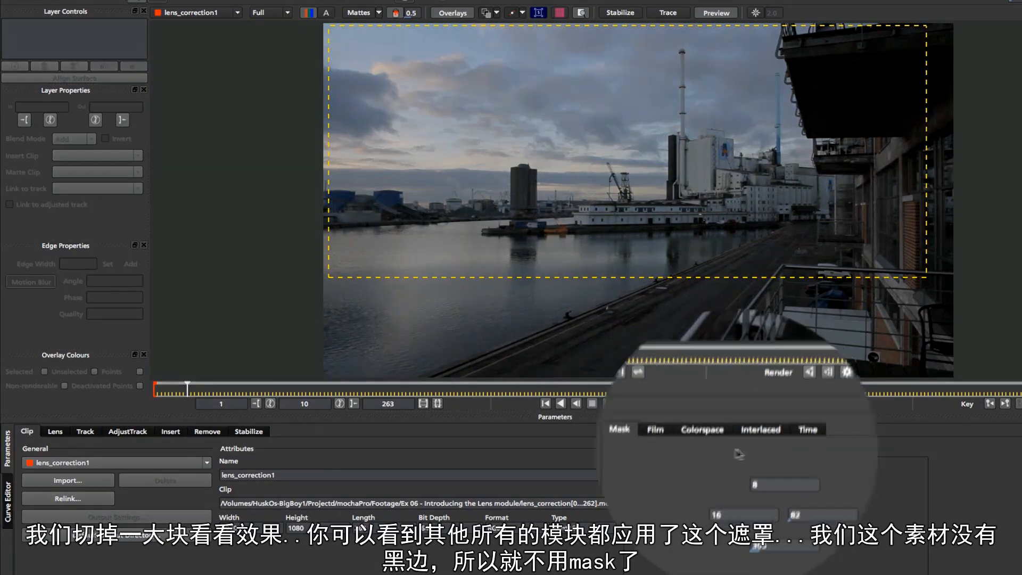
Step: Examine how the cropped mask affects the footage in the Lens, Track and AdjustTrack modules, and return to the clip settings
{"action": "left_click", "coordinate": [86, 431]}
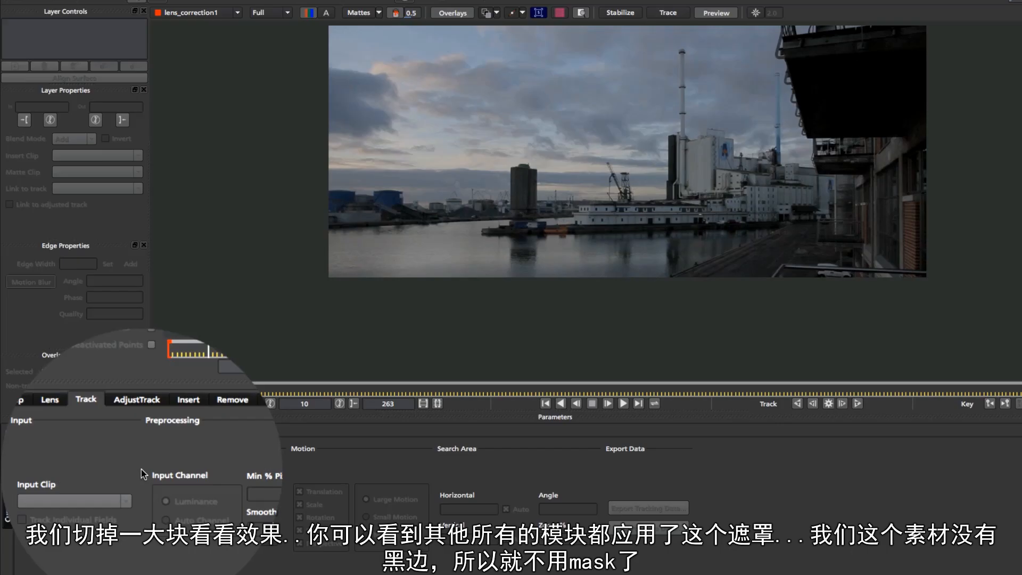
{"action": "left_click", "coordinate": [55, 431]}
{"action": "left_click", "coordinate": [28, 431]}
{"action": "left_click", "coordinate": [60, 431]}
{"action": "left_click", "coordinate": [85, 431]}
{"action": "left_click", "coordinate": [118, 431]}
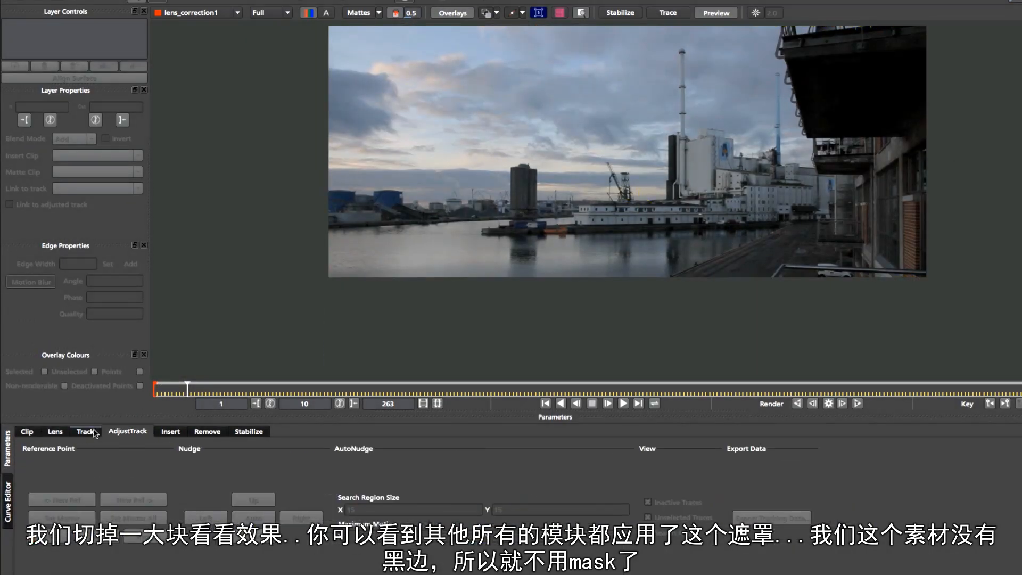
{"action": "left_click", "coordinate": [85, 431]}
{"action": "left_click", "coordinate": [35, 431]}
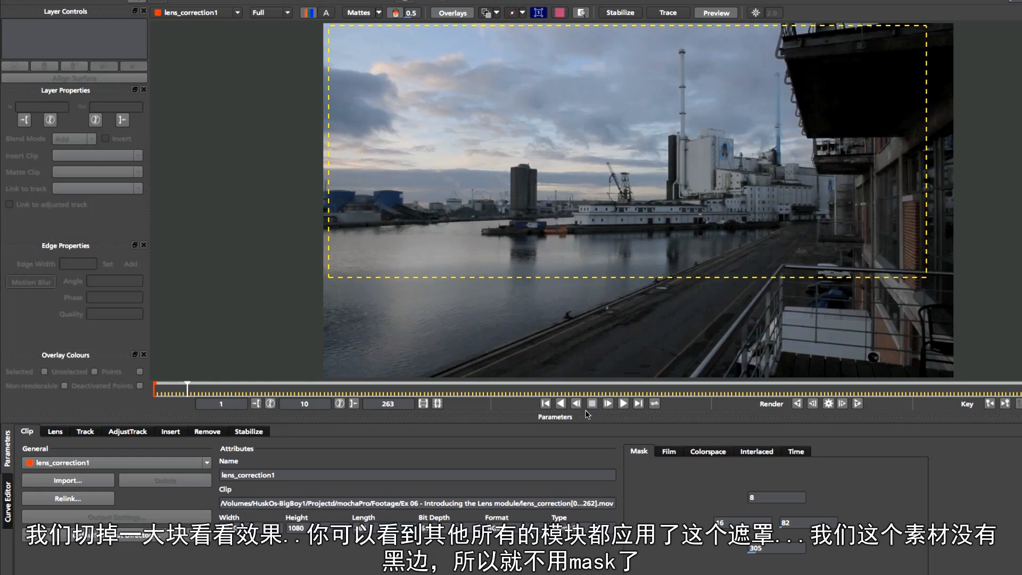
Step: Reset all four clip mask insets to 0
{"action": "left_click", "coordinate": [769, 490]}
{"action": "key", "text": "Tab"}
{"action": "type", "text": "0"}
{"action": "key", "text": "Tab"}
{"action": "type", "text": "0"}
{"action": "key", "text": "Tab"}
{"action": "type", "text": "0"}
{"action": "key", "text": "Tab"}
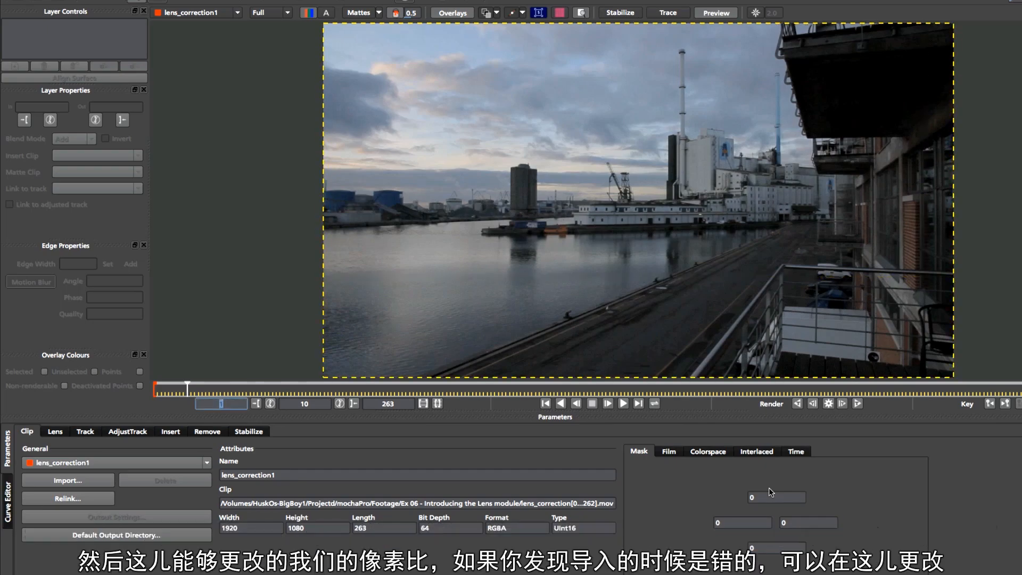
Step: Try the CS4 PAL, CS4 PAL Anamorphic and PAL Anamorphic film presets on the clip
{"action": "left_click", "coordinate": [669, 450]}
{"action": "left_click", "coordinate": [673, 469]}
{"action": "left_click", "coordinate": [671, 524]}
{"action": "left_click", "coordinate": [695, 471]}
{"action": "left_click", "coordinate": [688, 498]}
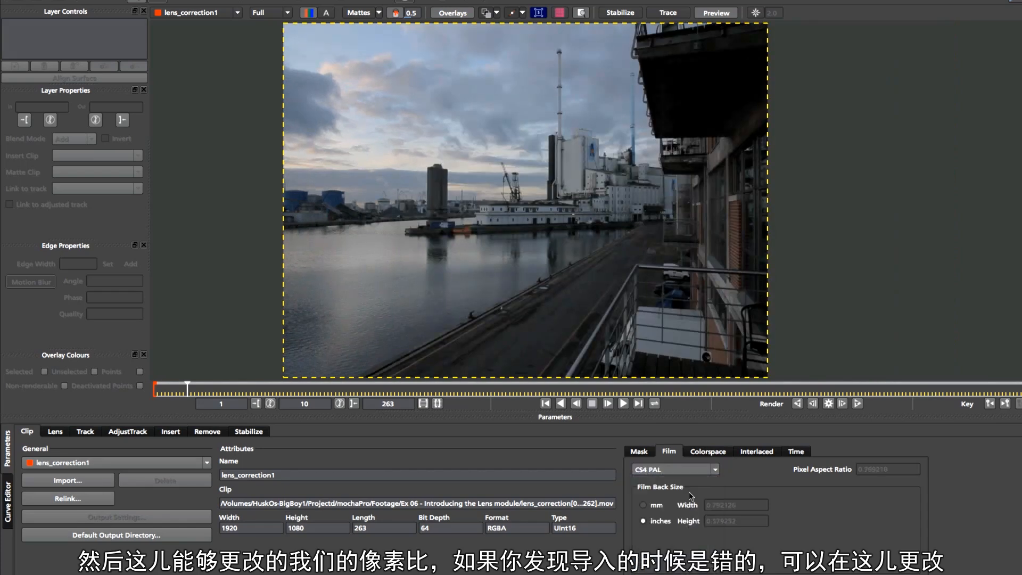
{"action": "left_click", "coordinate": [705, 471]}
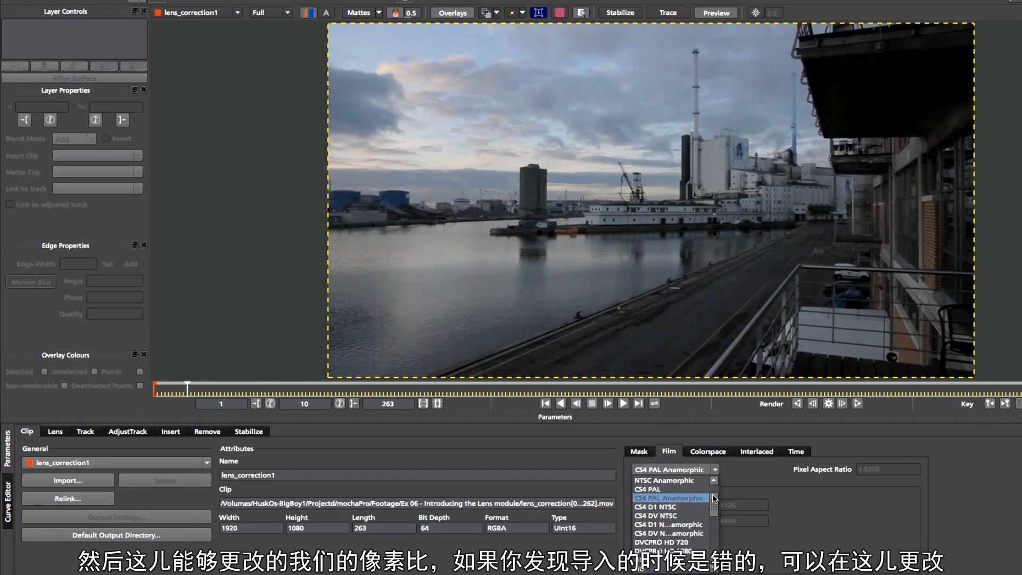
{"action": "scroll", "coordinate": [694, 493], "scroll_direction": "up", "scroll_amount": 2}
{"action": "left_click", "coordinate": [691, 490]}
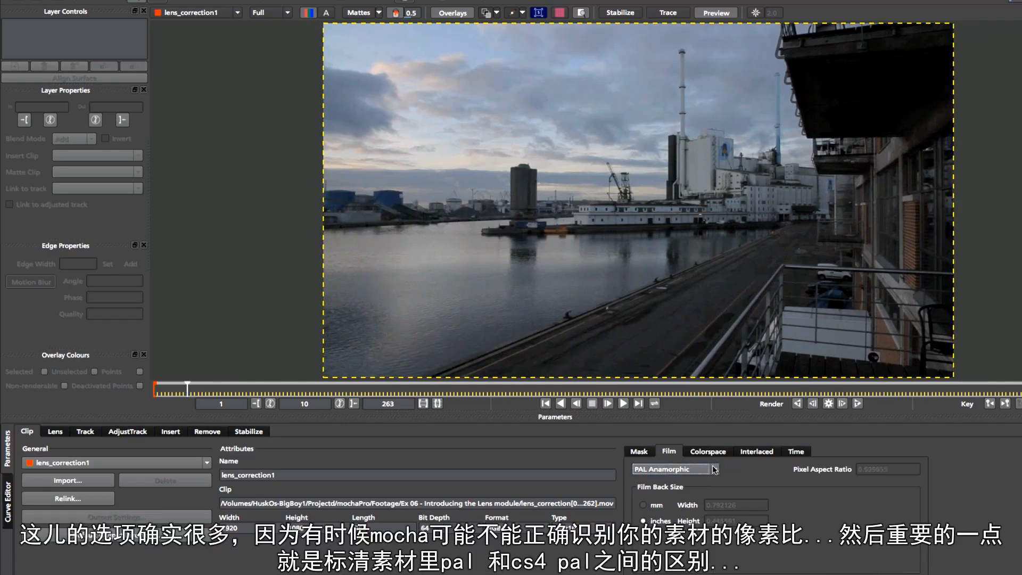
Step: Compare the PAL and CS4 PAL film presets, and switch back to PAL Anamorphic
{"action": "left_click", "coordinate": [692, 469]}
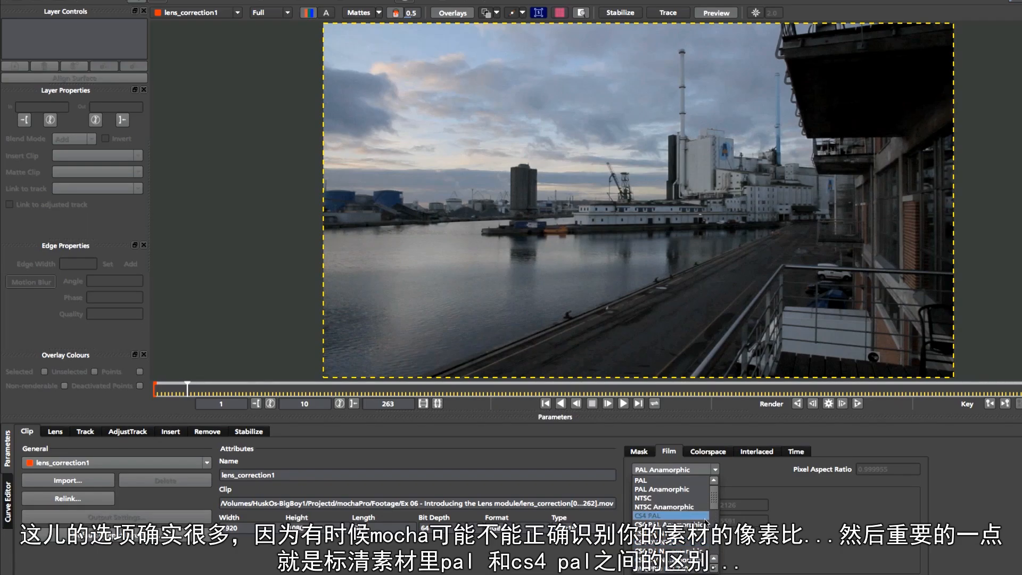
{"action": "left_click", "coordinate": [684, 480]}
{"action": "left_click", "coordinate": [683, 468]}
{"action": "left_click", "coordinate": [687, 517]}
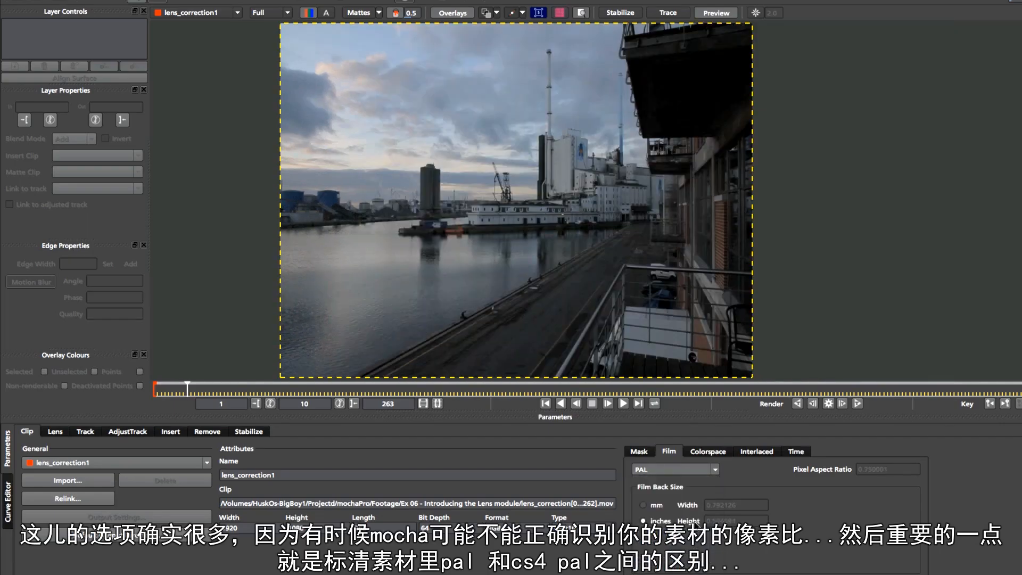
{"action": "left_click", "coordinate": [685, 469]}
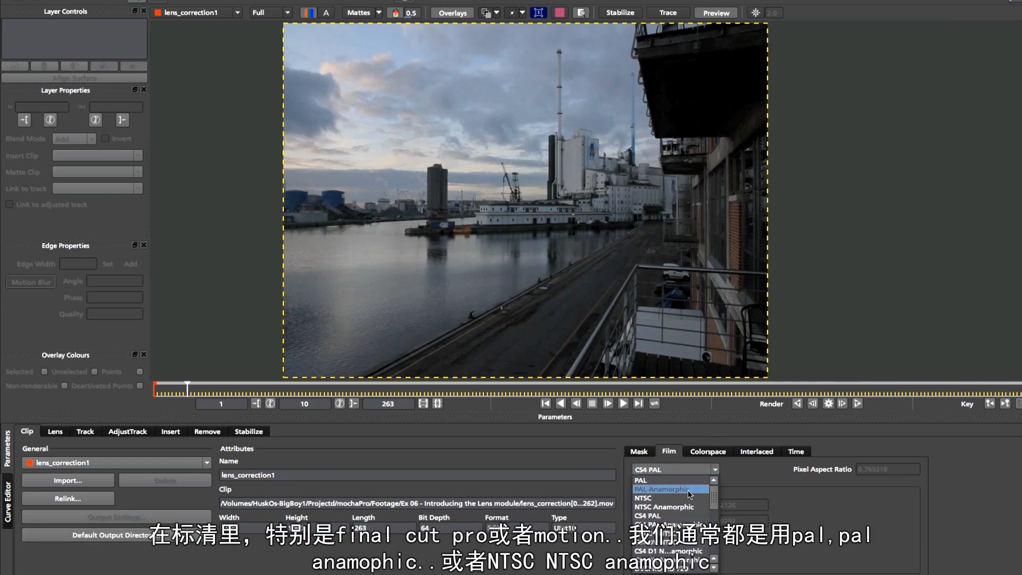
{"action": "left_click", "coordinate": [688, 489]}
{"action": "left_click", "coordinate": [696, 470]}
{"action": "left_click", "coordinate": [692, 489]}
Step: Set the clip's film preset to HD
{"action": "left_click", "coordinate": [688, 470]}
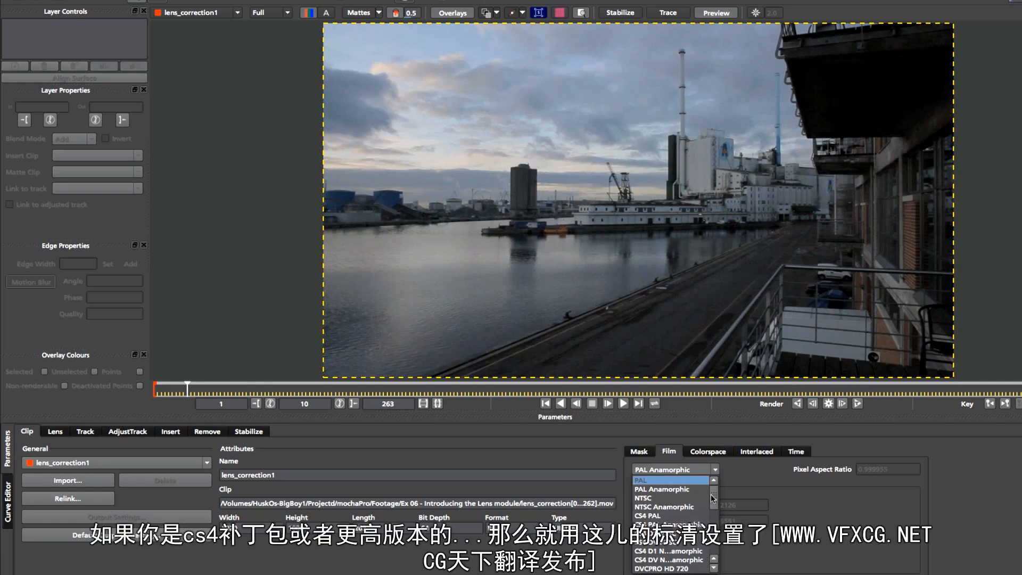
{"action": "scroll", "coordinate": [712, 496], "scroll_direction": "down", "scroll_amount": 3}
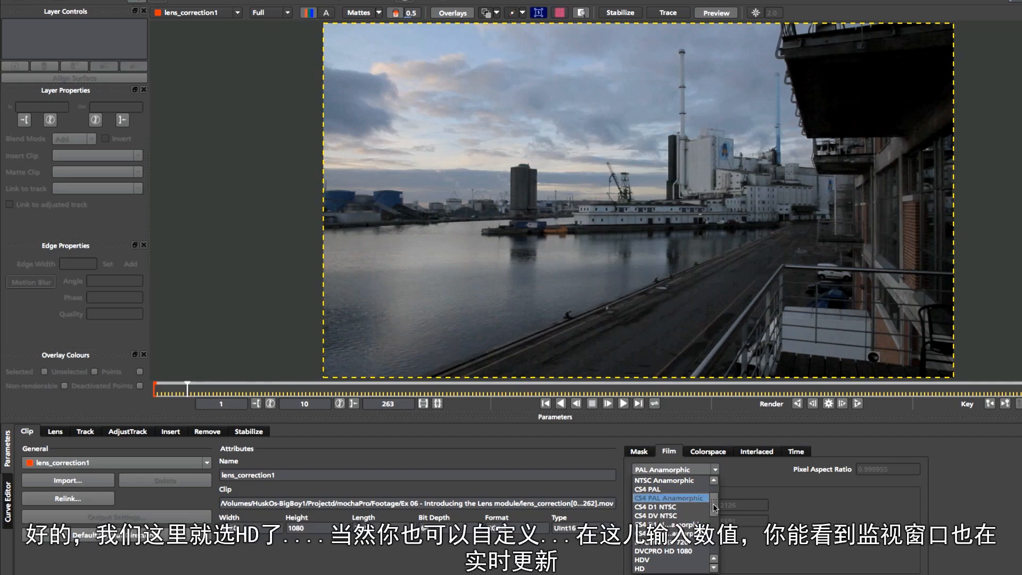
{"action": "left_click_drag", "start_coordinate": [713, 503], "coordinate": [713, 514]}
{"action": "left_click", "coordinate": [660, 525]}
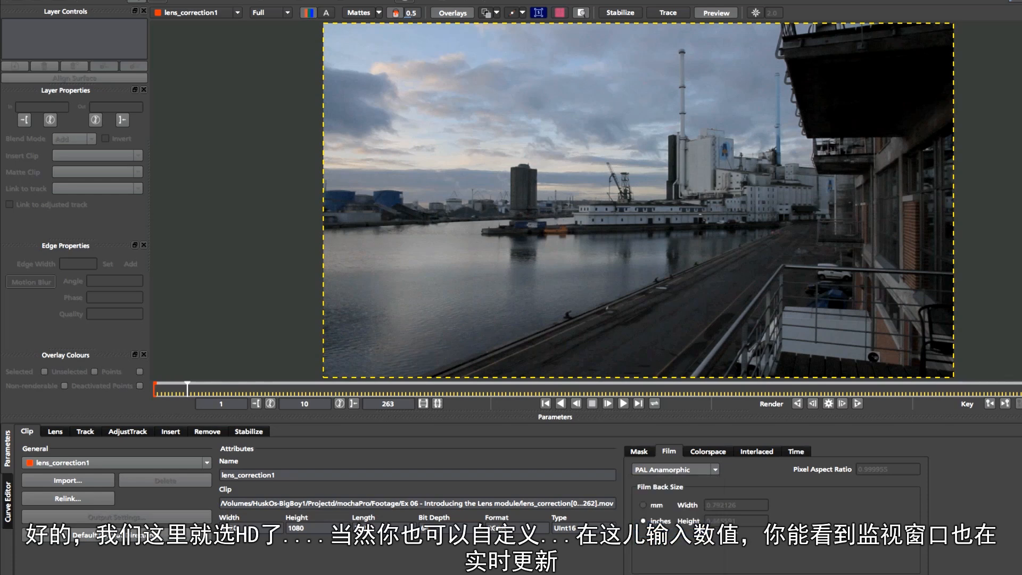
Step: Choose the Custom film preset and set its pixel aspect ratio to 1
{"action": "left_click", "coordinate": [707, 468]}
{"action": "left_click_drag", "start_coordinate": [713, 513], "coordinate": [714, 558]}
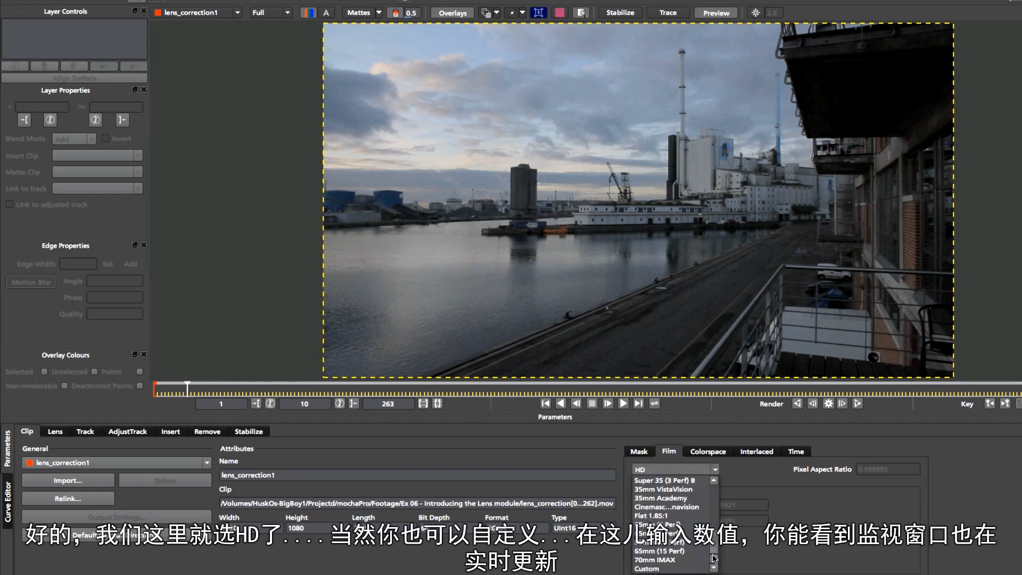
{"action": "left_click", "coordinate": [660, 567]}
{"action": "left_click", "coordinate": [887, 473]}
{"action": "double_click", "coordinate": [886, 473]}
{"action": "type", "text": "1"}
{"action": "key", "text": "Tab"}
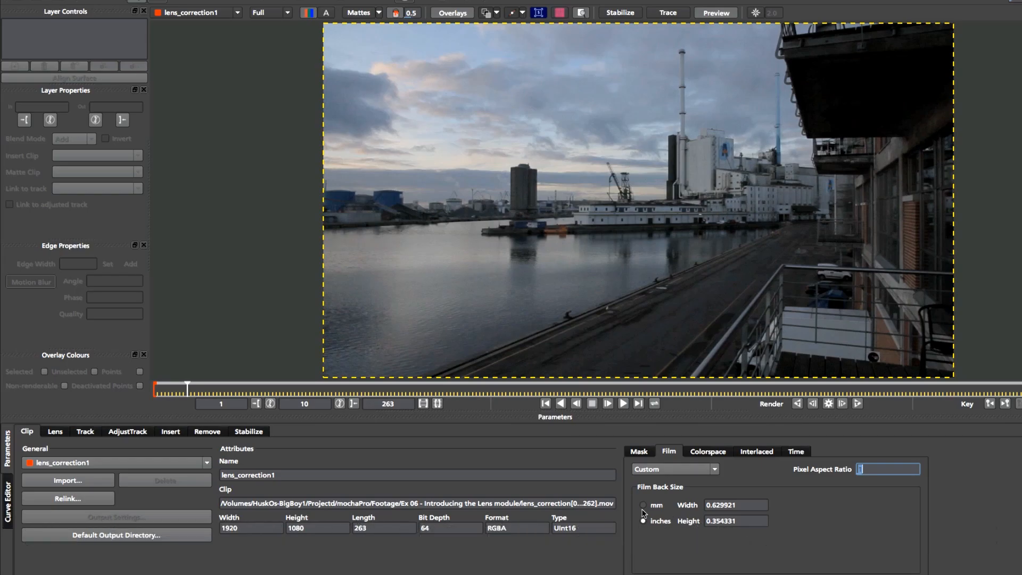
Step: Try changing the custom film back width, and return to the HD preset with the film back size in mm
{"action": "key", "text": "Tab"}
{"action": "left_click_drag", "start_coordinate": [726, 505], "coordinate": [718, 485]}
{"action": "left_click", "coordinate": [712, 469]}
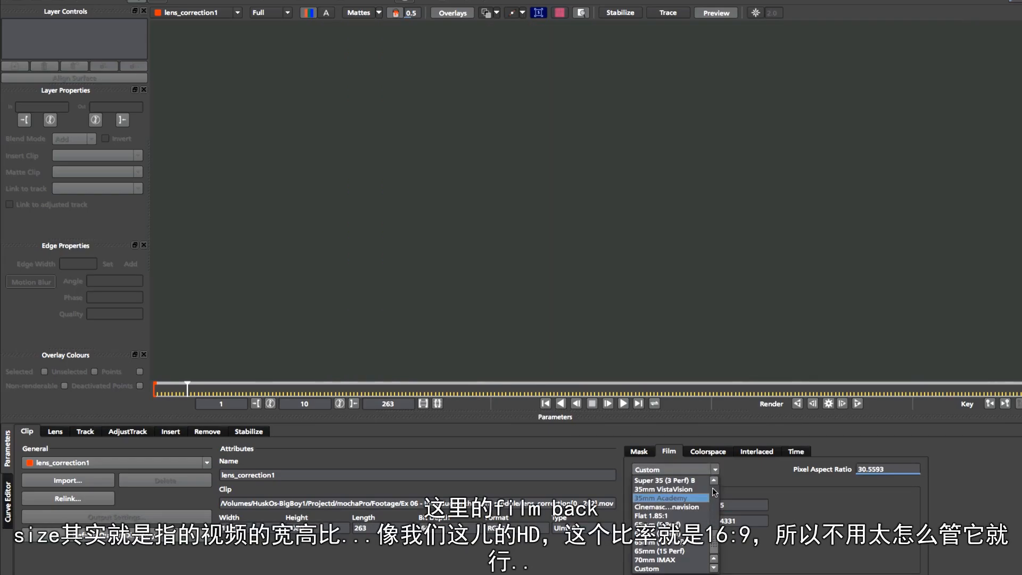
{"action": "left_click", "coordinate": [713, 490]}
{"action": "left_click", "coordinate": [677, 525]}
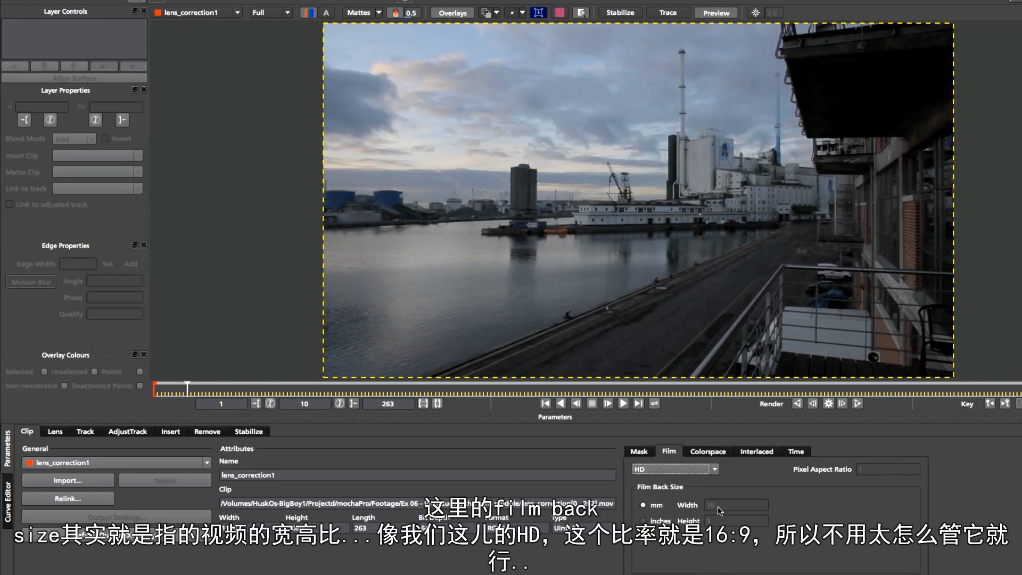
Step: Try the Scope Super 35 film preset, and switch the clip back to HD
{"action": "left_click", "coordinate": [654, 523]}
{"action": "left_click", "coordinate": [714, 469]}
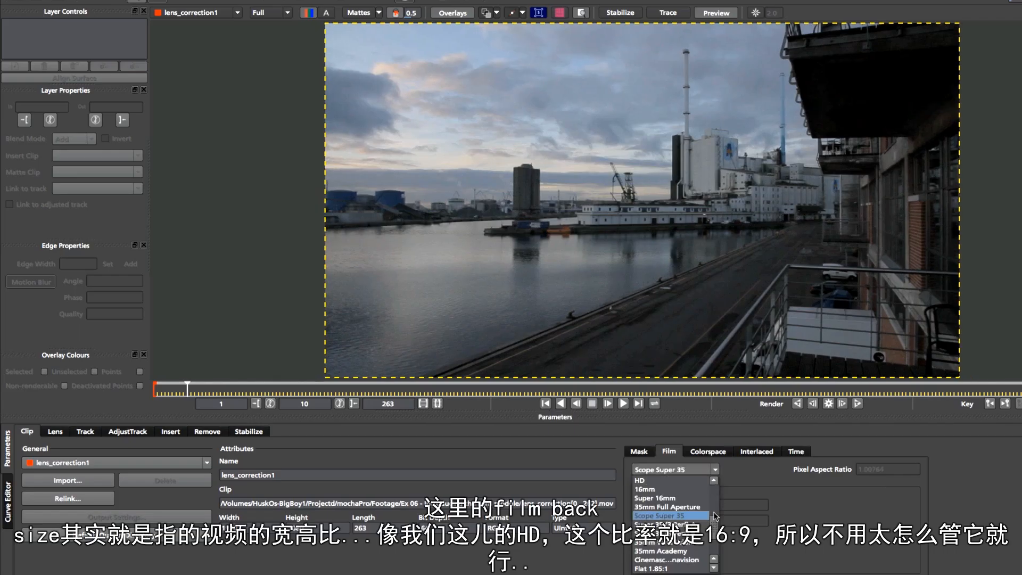
{"action": "scroll", "coordinate": [686, 503], "scroll_direction": "up", "scroll_amount": 4}
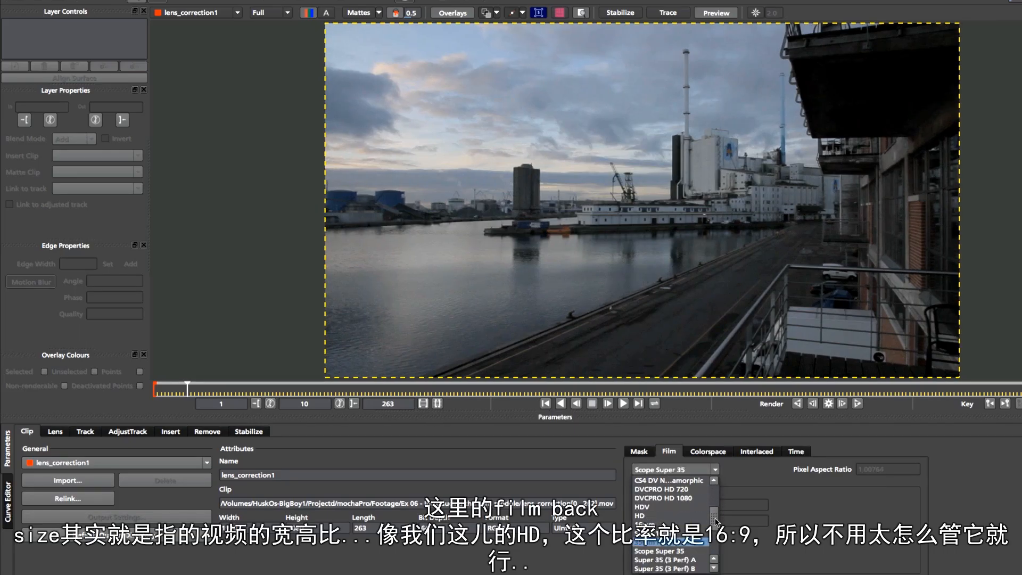
{"action": "left_click", "coordinate": [672, 514]}
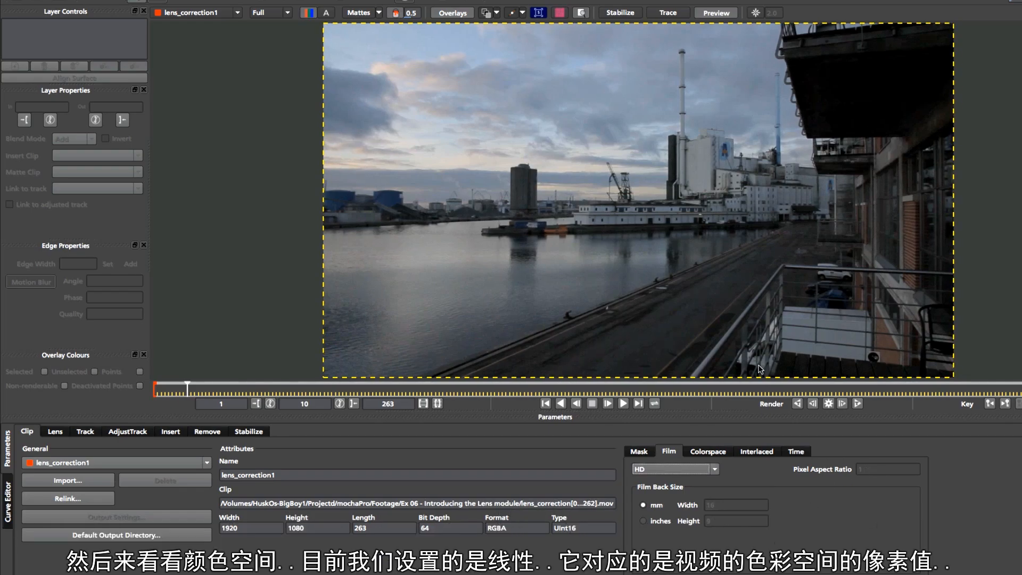
Step: Switch the clip's colorspace to Log with a negative gamma of 10, a log reference white of 1024 and a black of 0
{"action": "left_click", "coordinate": [707, 451]}
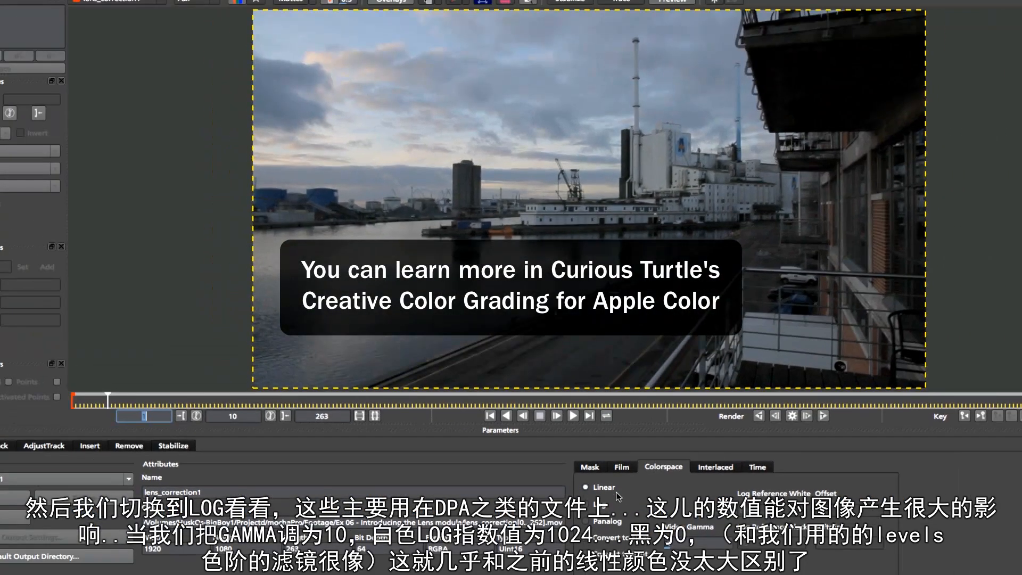
{"action": "left_click", "coordinate": [599, 504]}
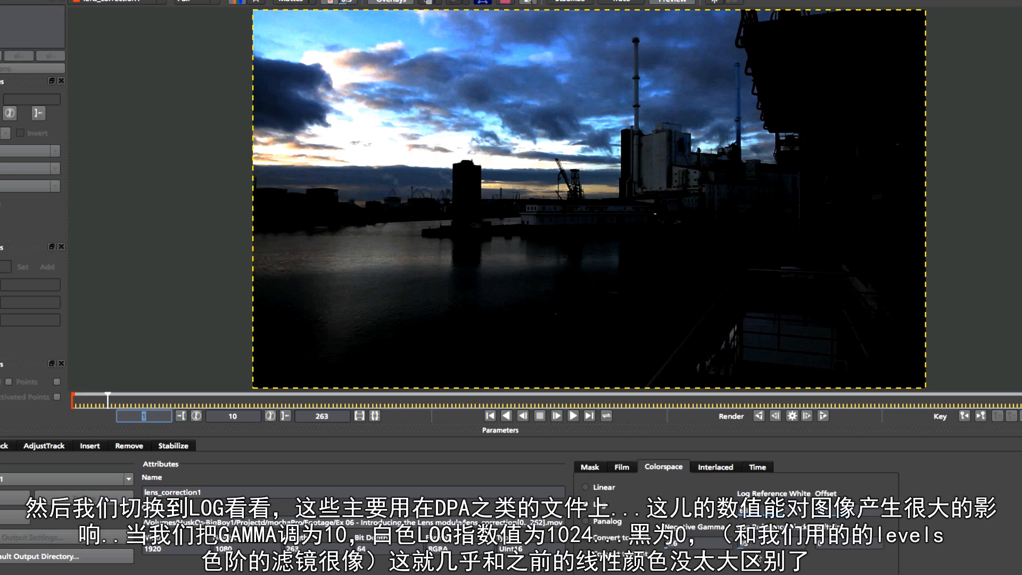
{"action": "left_click", "coordinate": [695, 539]}
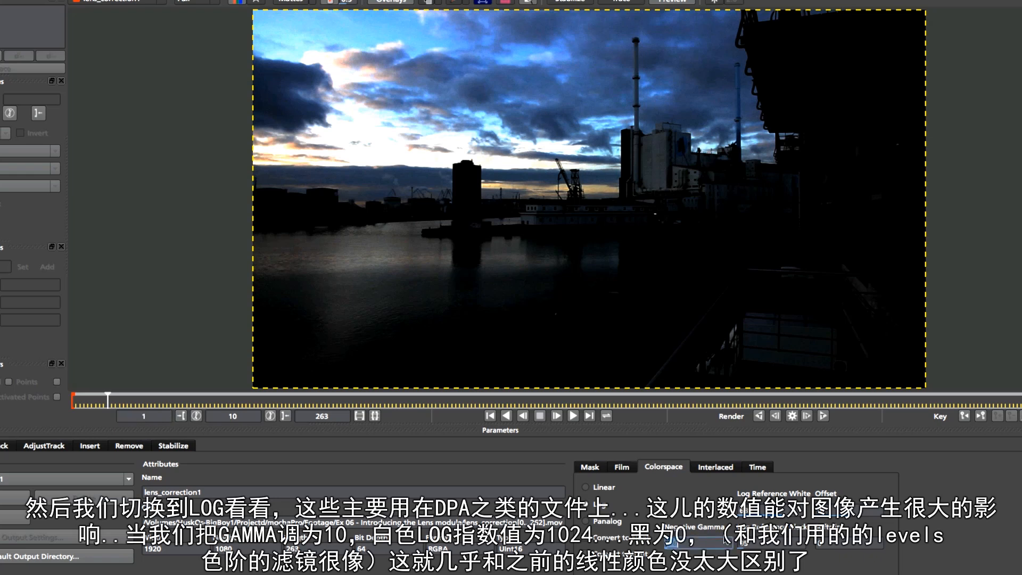
{"action": "type", "text": "10"}
{"action": "key", "text": "Return"}
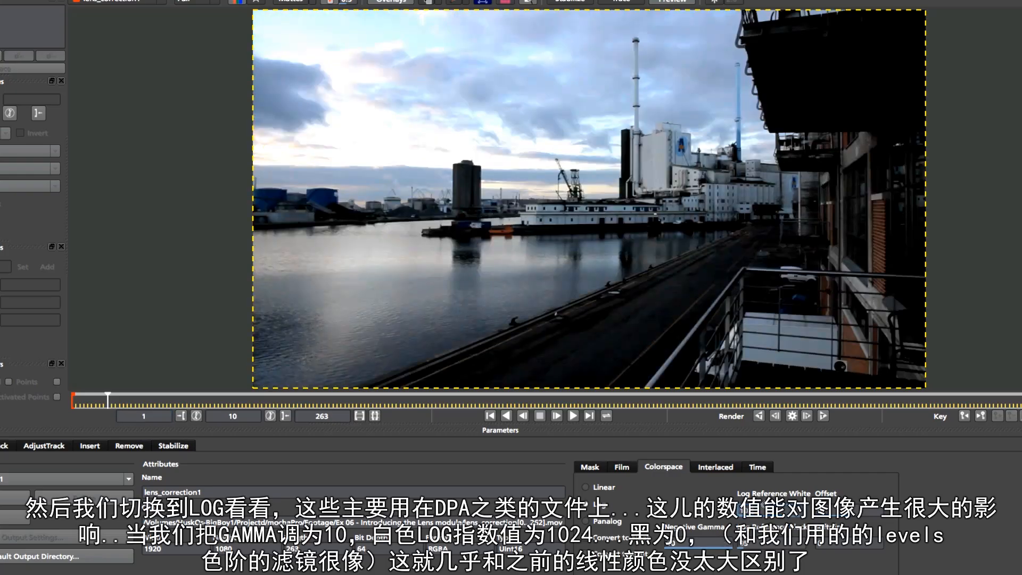
{"action": "key", "text": "Return"}
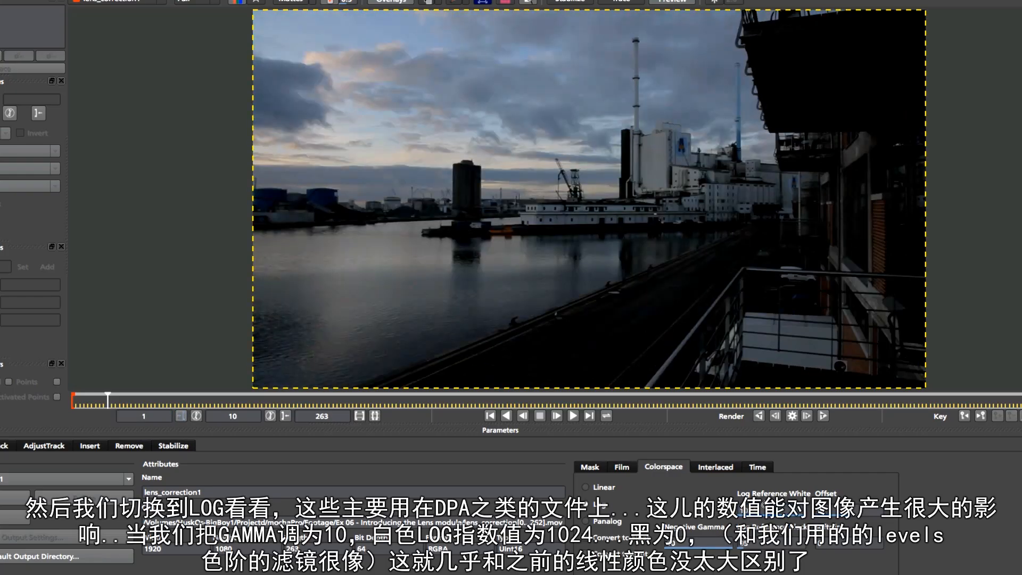
{"action": "left_click", "coordinate": [750, 544]}
{"action": "key", "text": "Return"}
Step: Compare the footage in the Linear colorspace, and return to Log with the negative gamma set to 10
{"action": "left_click", "coordinate": [586, 487]}
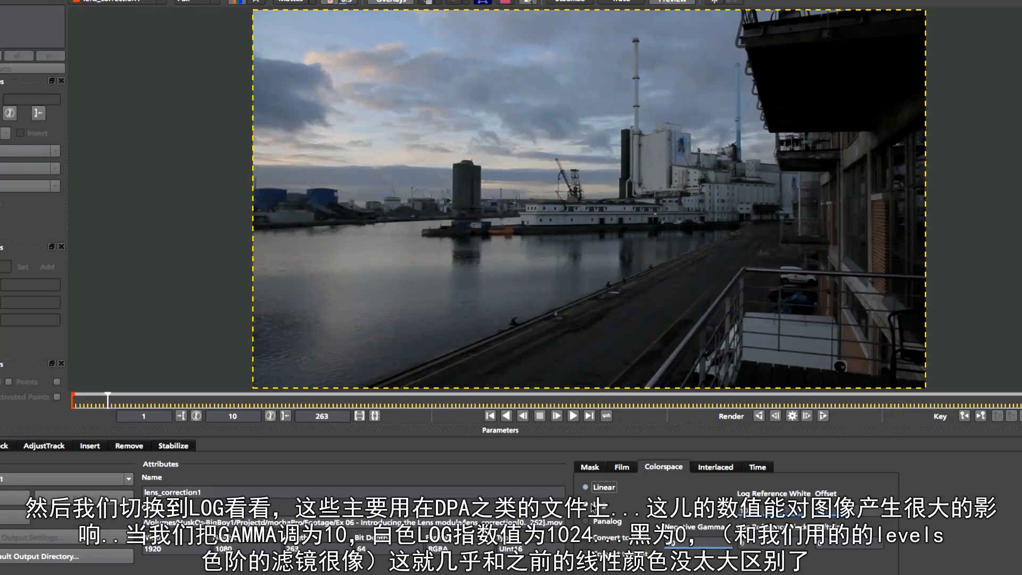
{"action": "left_click", "coordinate": [587, 503]}
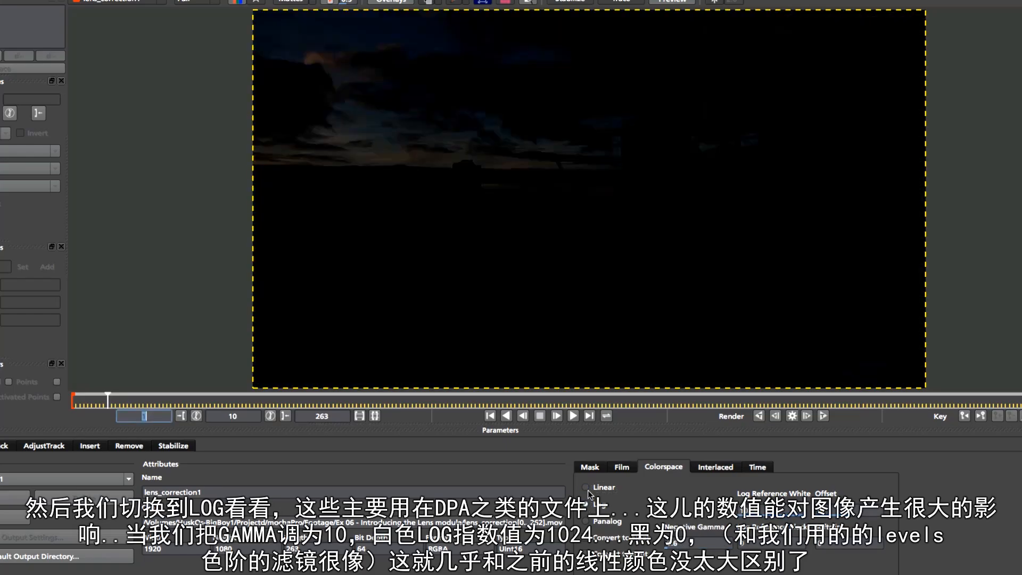
{"action": "double_click", "coordinate": [678, 543]}
{"action": "type", "text": "10"}
{"action": "key", "text": "Return"}
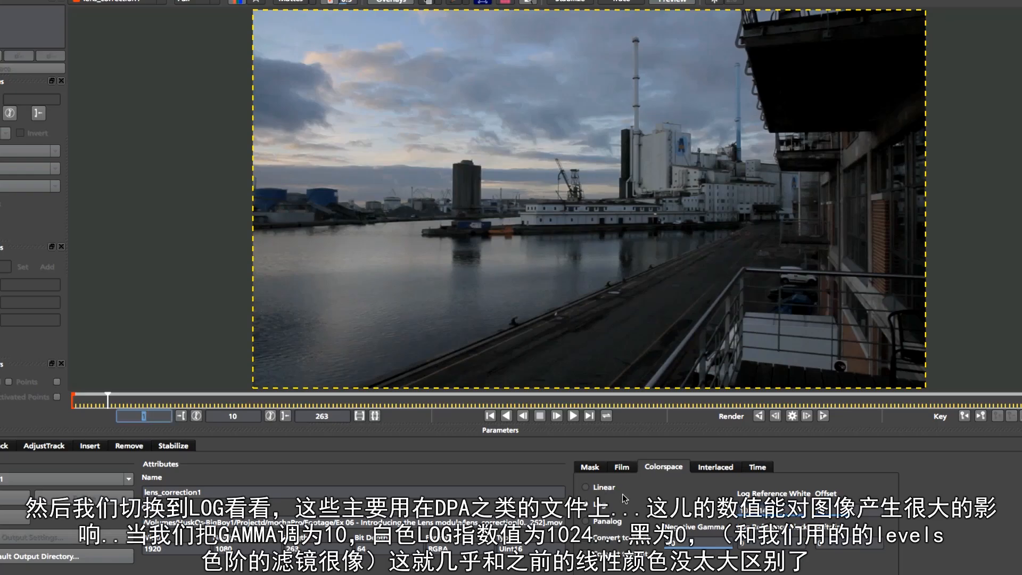
Step: Lower the clip's negative gamma and set the log reference white to about 536.776 to brighten the highlights
{"action": "left_click_drag", "start_coordinate": [686, 547], "coordinate": [647, 546]}
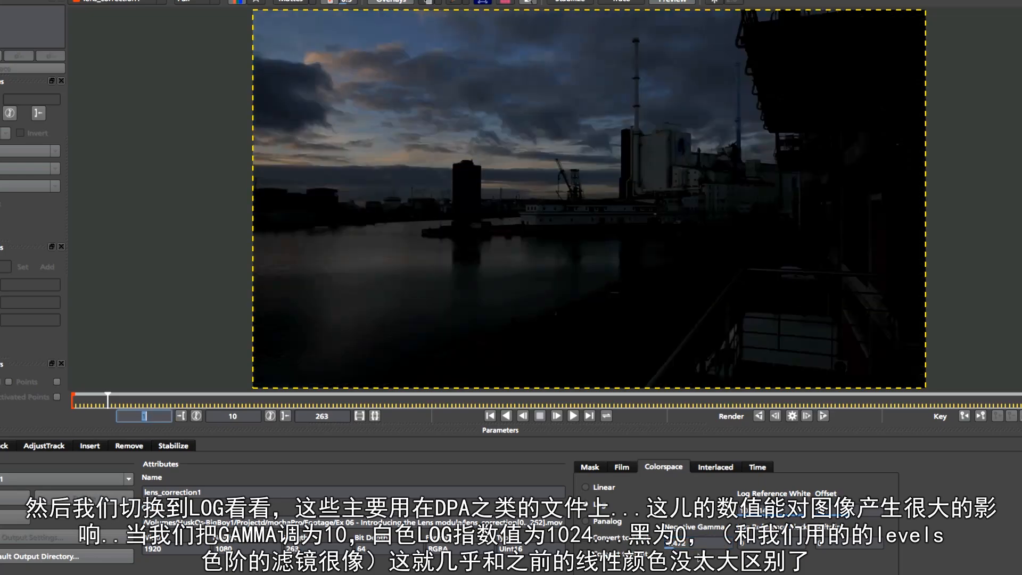
{"action": "left_click", "coordinate": [762, 509]}
{"action": "left_click_drag", "start_coordinate": [783, 517], "coordinate": [776, 517]}
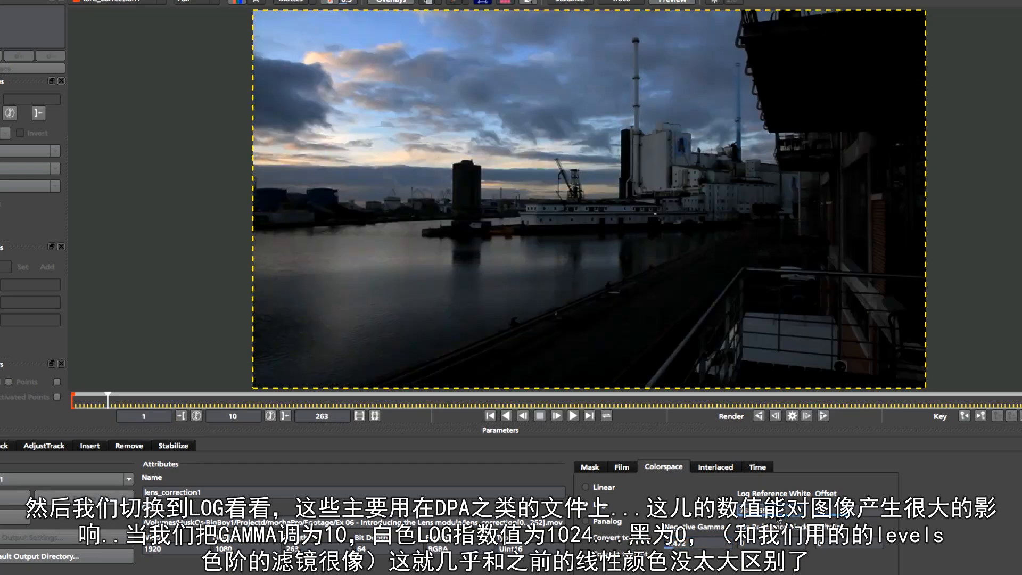
{"action": "key", "text": "Return"}
{"action": "mouse_move", "coordinate": [769, 516]}
{"action": "left_mouse_down"}
{"action": "mouse_move", "coordinate": [741, 519]}
{"action": "mouse_move", "coordinate": [757, 527]}
{"action": "left_mouse_up"}
{"action": "key", "text": "Return"}
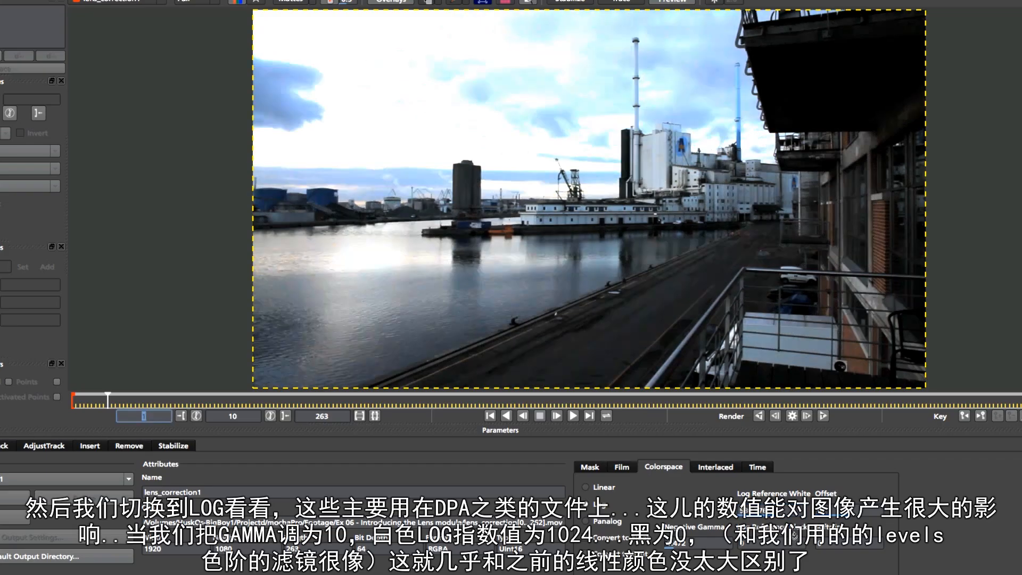
Step: Try a higher log reference black, reset it to 0, and set the negative gamma to about 4.629
{"action": "left_click_drag", "start_coordinate": [770, 544], "coordinate": [786, 561]}
{"action": "key", "text": "Return"}
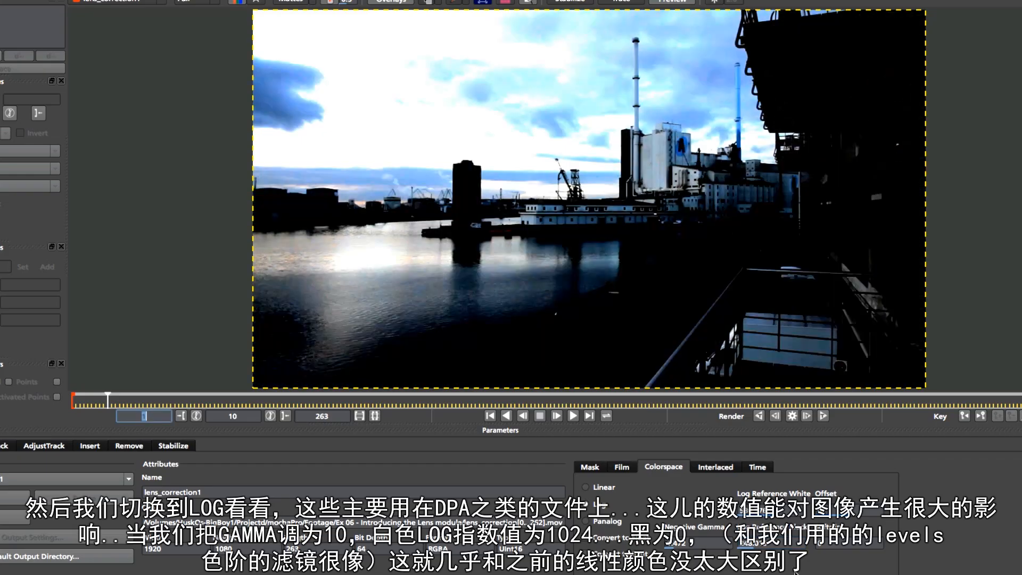
{"action": "left_click_drag", "start_coordinate": [773, 546], "coordinate": [730, 546]}
{"action": "type", "text": "0"}
{"action": "key", "text": "Return"}
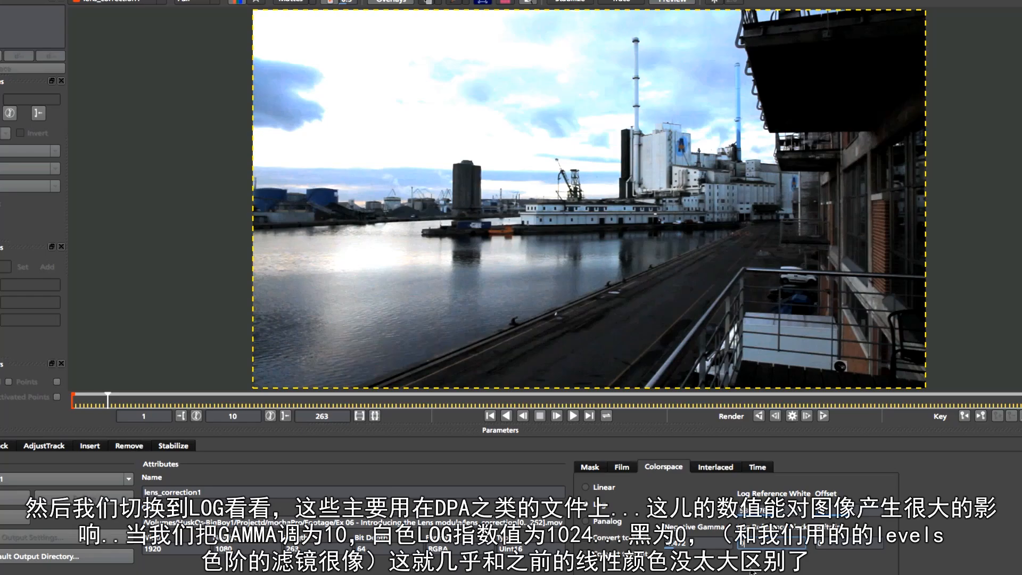
{"action": "mouse_move", "coordinate": [696, 543]}
{"action": "left_mouse_down"}
{"action": "mouse_move", "coordinate": [692, 552]}
{"action": "mouse_move", "coordinate": [704, 546]}
{"action": "mouse_move", "coordinate": [681, 523]}
{"action": "mouse_move", "coordinate": [678, 548]}
{"action": "mouse_move", "coordinate": [706, 539]}
{"action": "mouse_move", "coordinate": [698, 523]}
{"action": "mouse_move", "coordinate": [697, 551]}
{"action": "mouse_move", "coordinate": [713, 552]}
{"action": "left_mouse_up"}
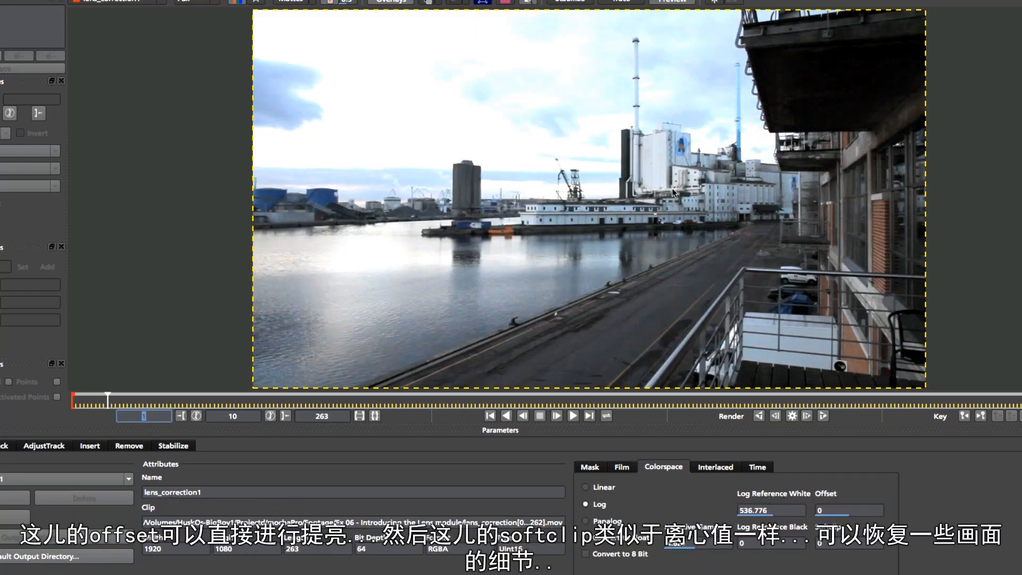
Step: Try an offset of about 106, reset it to 0, and set the softclip to about 45.142
{"action": "mouse_move", "coordinate": [849, 515]}
{"action": "left_mouse_down"}
{"action": "mouse_move", "coordinate": [810, 494]}
{"action": "mouse_move", "coordinate": [835, 516]}
{"action": "left_mouse_up"}
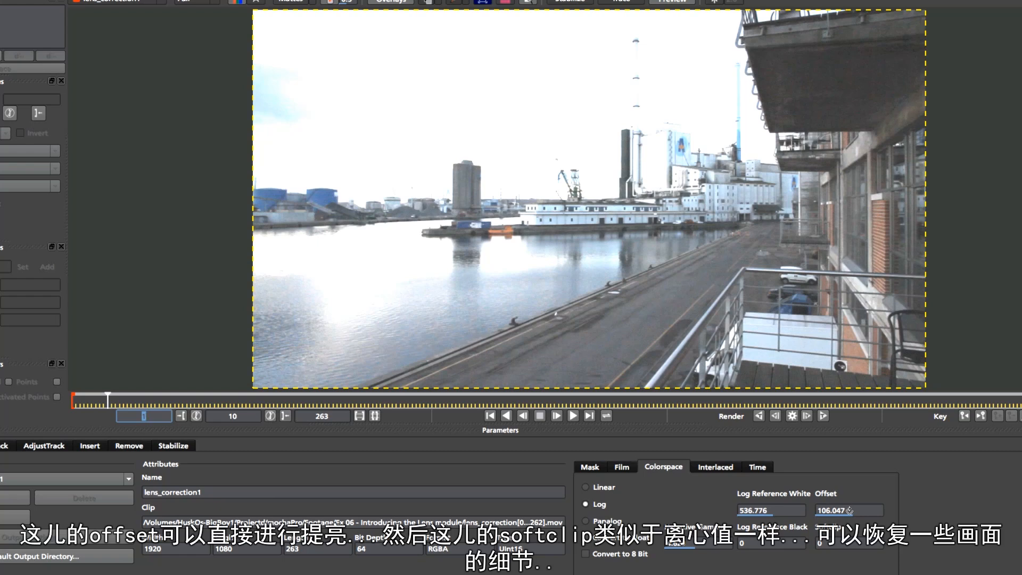
{"action": "left_click", "coordinate": [843, 510]}
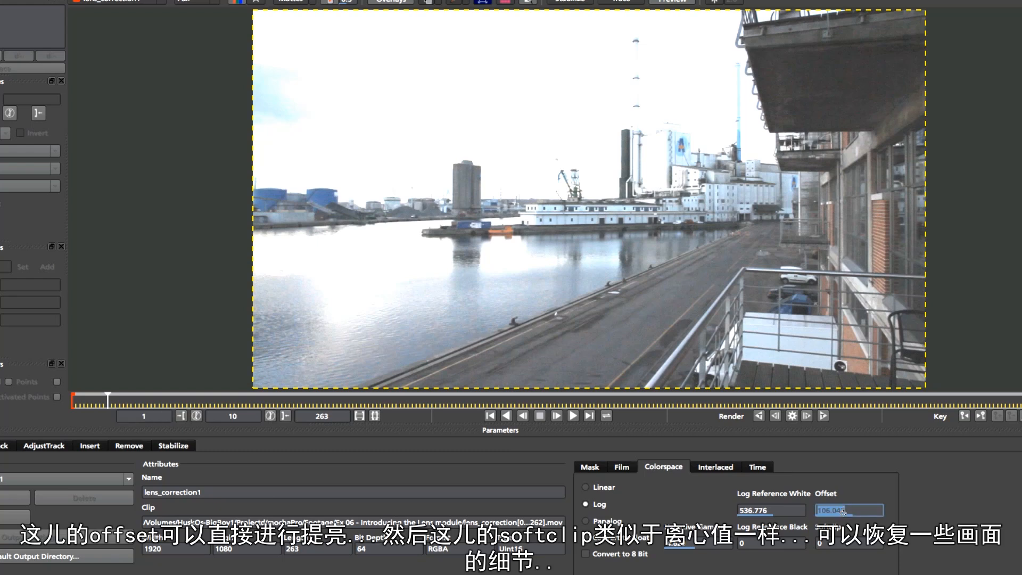
{"action": "type", "text": "0"}
{"action": "key", "text": "Return"}
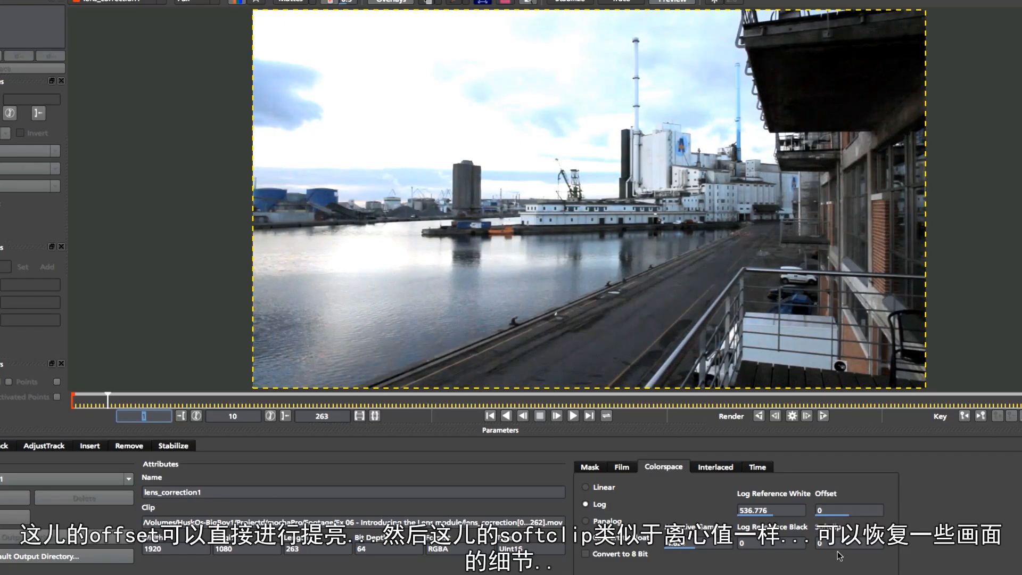
{"action": "left_click_drag", "start_coordinate": [834, 543], "coordinate": [844, 558]}
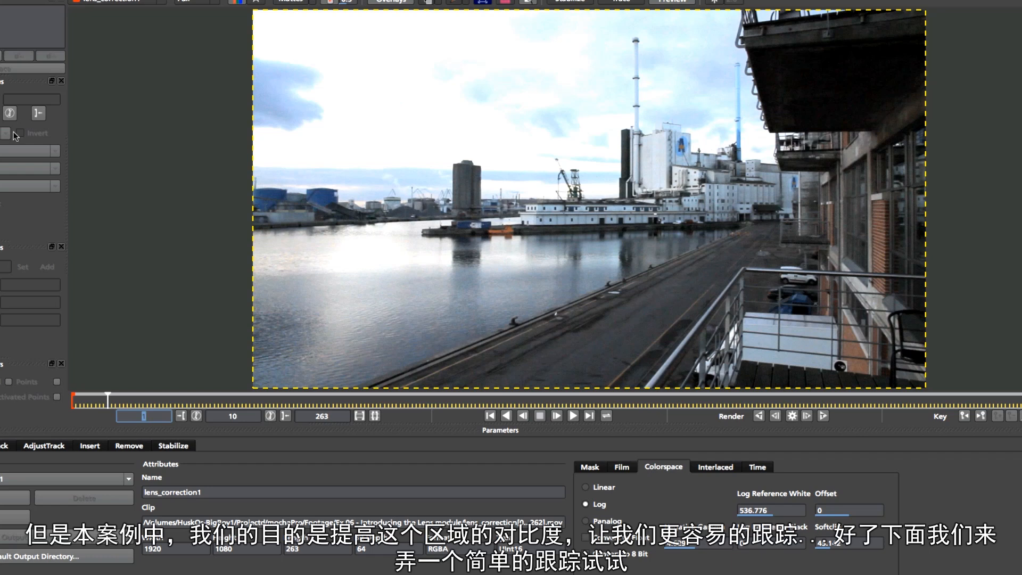
Step: Draw a four-point X-spline around the quay road surface and include Perspective in its tracked motion
{"action": "left_click", "coordinate": [5, 445]}
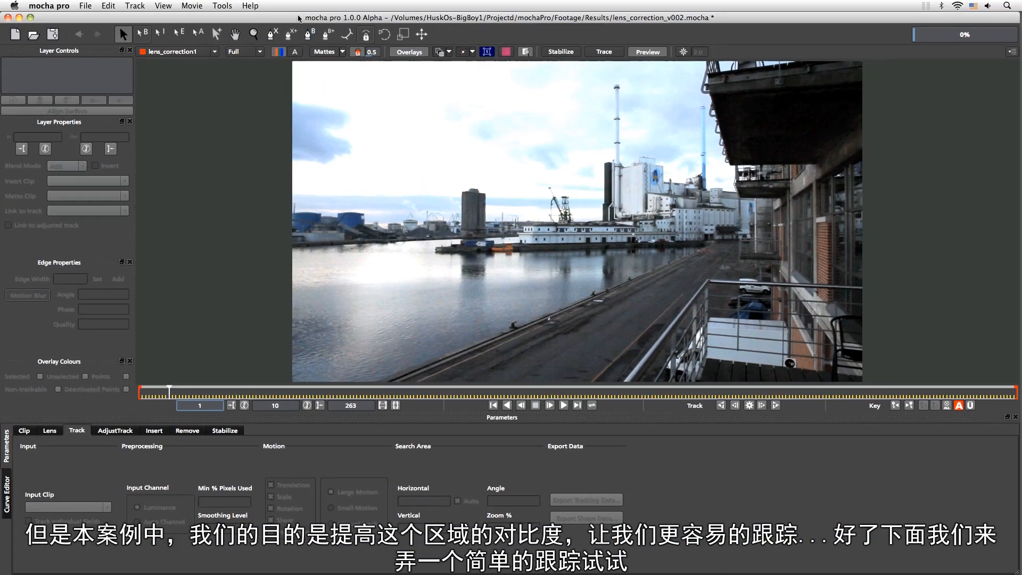
{"action": "left_click", "coordinate": [272, 33]}
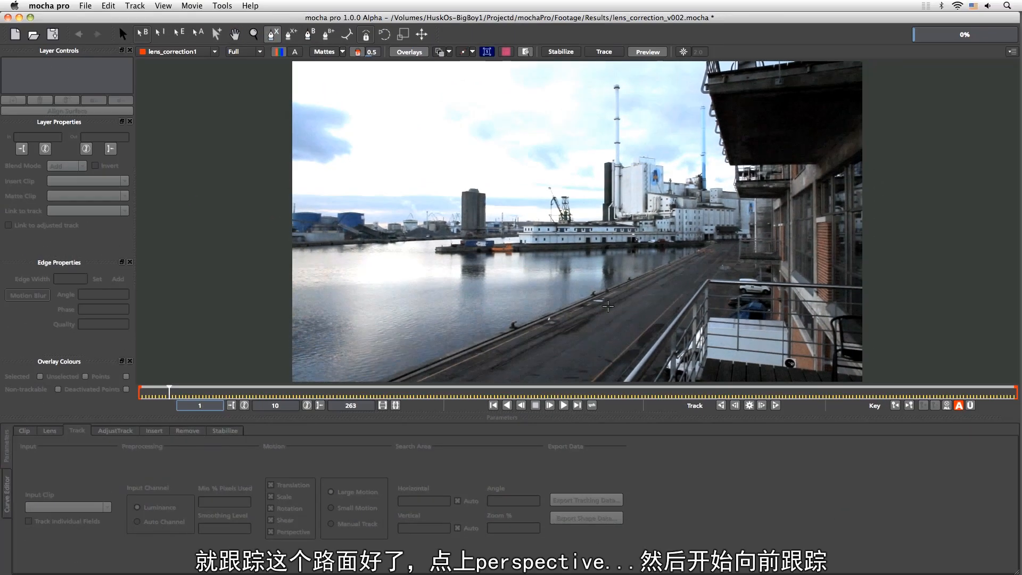
{"action": "left_click", "coordinate": [613, 286]}
{"action": "left_click", "coordinate": [692, 291]}
{"action": "left_click", "coordinate": [616, 376]}
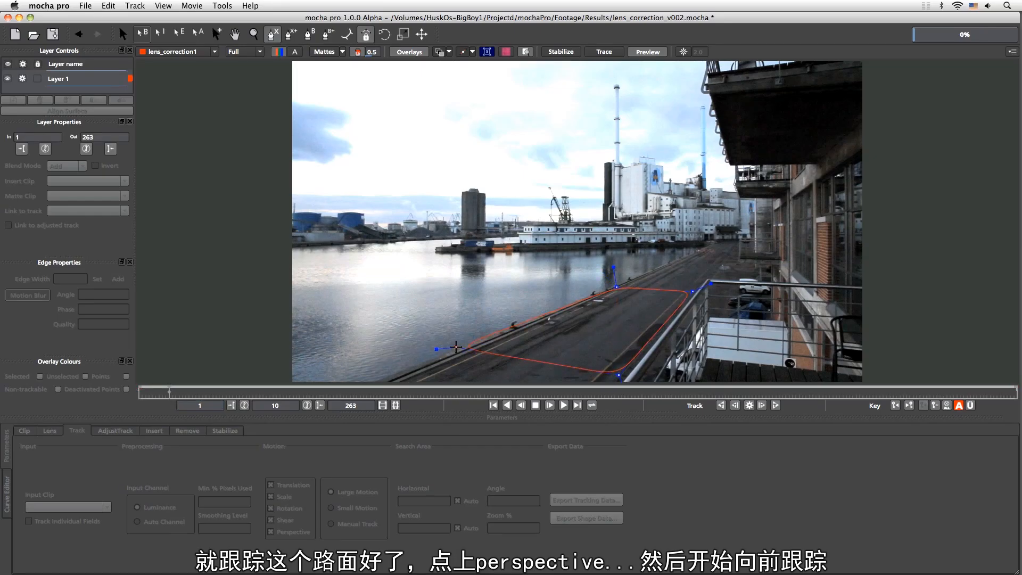
{"action": "left_click", "coordinate": [453, 352]}
{"action": "right_click", "coordinate": [467, 352]}
{"action": "left_click", "coordinate": [270, 530]}
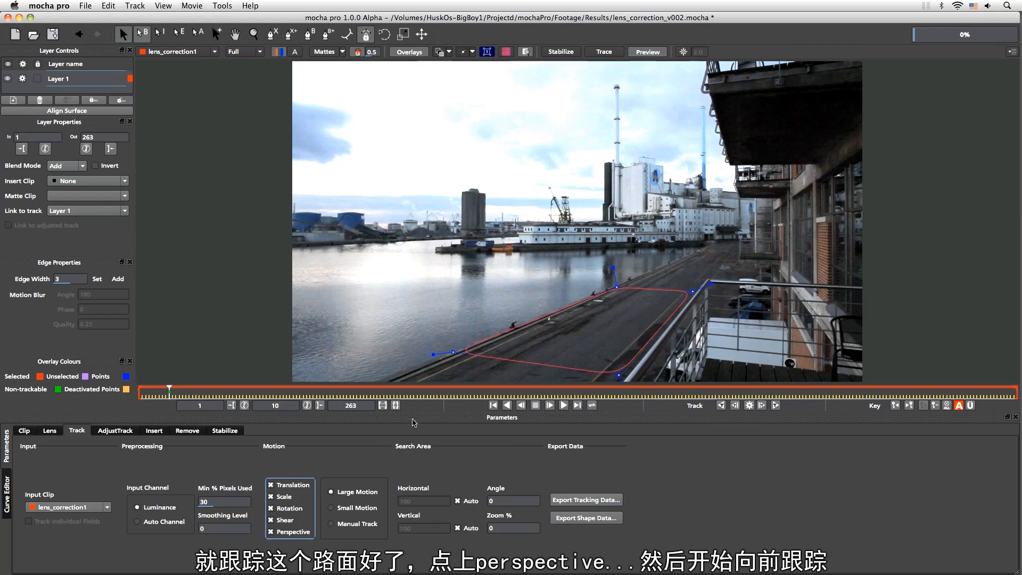
Step: Track the road layer forward from frame 10 and stop the tracking at frame 70
{"action": "left_click", "coordinate": [762, 406]}
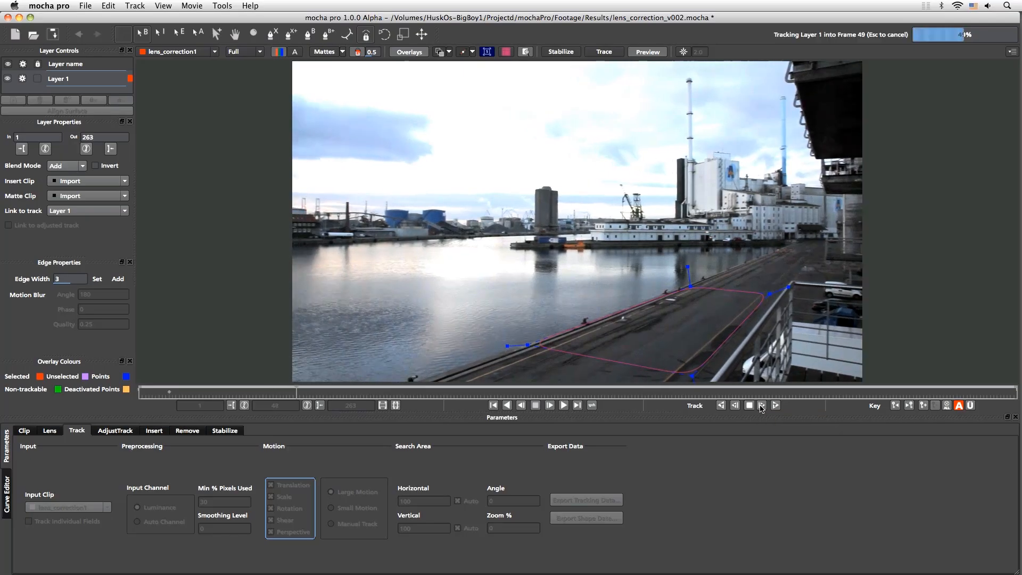
{"action": "key", "text": "Escape"}
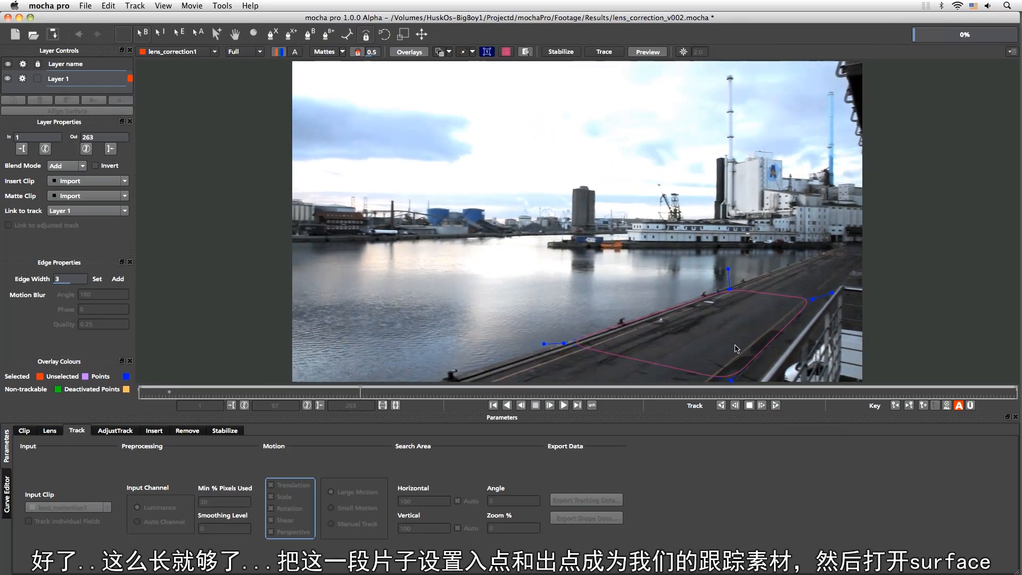
{"action": "left_click", "coordinate": [748, 406]}
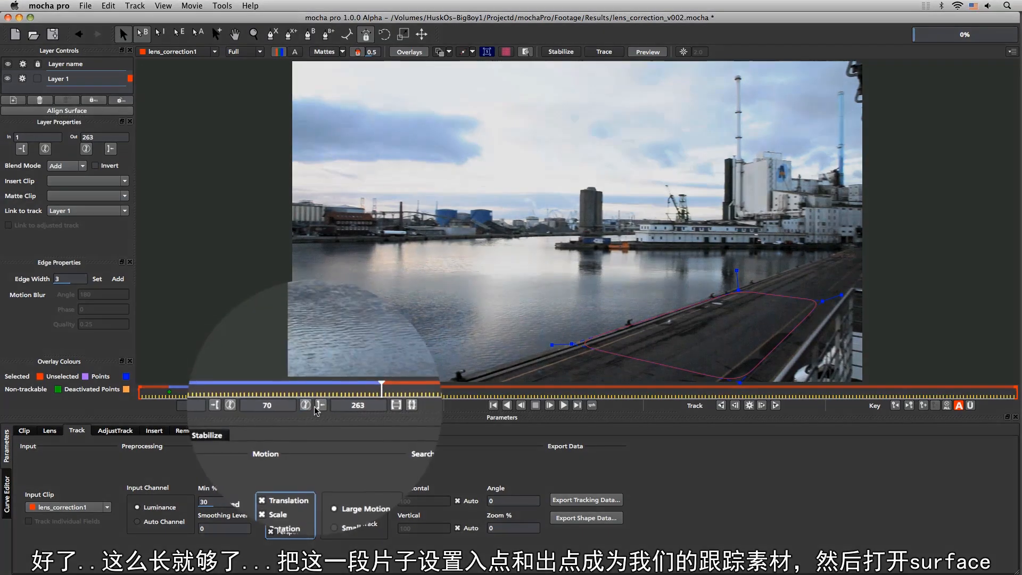
Step: Set the timeline in point to frame 10 and out point to frame 70, and fit the timeline to that range
{"action": "left_click", "coordinate": [319, 405]}
{"action": "left_click", "coordinate": [173, 394]}
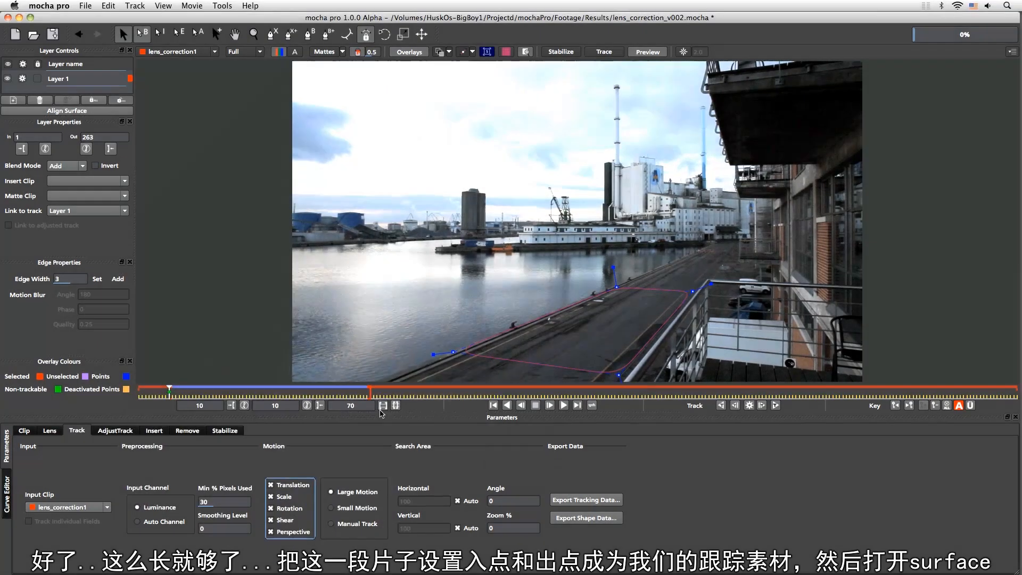
{"action": "left_click", "coordinate": [383, 406]}
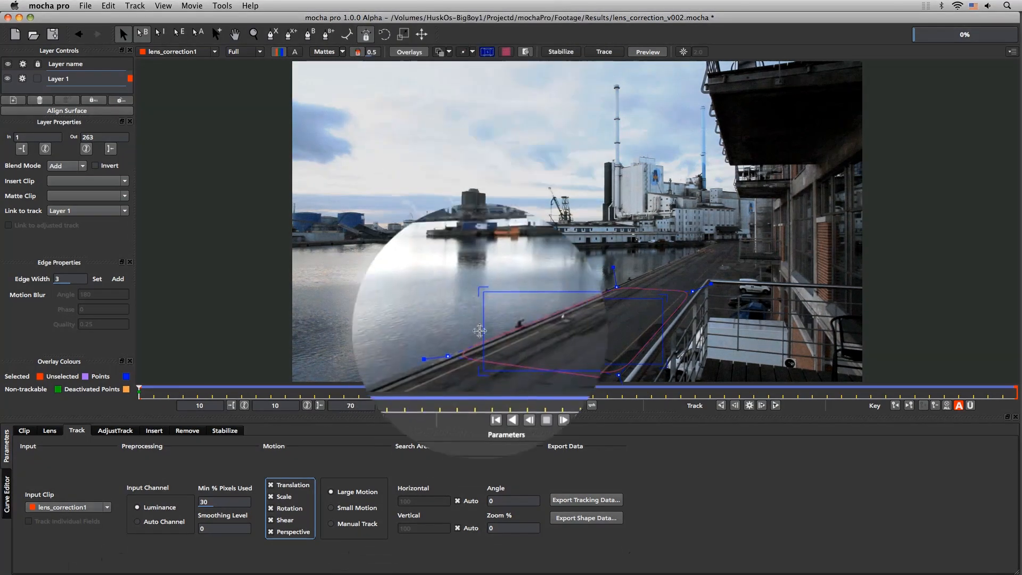
Step: Fit the four surface corners to the perspective of the quay road and insert the Grid16x16 clip on the layer
{"action": "left_click_drag", "start_coordinate": [477, 363], "coordinate": [443, 358]}
{"action": "left_click_drag", "start_coordinate": [492, 301], "coordinate": [602, 297]}
{"action": "left_click_drag", "start_coordinate": [665, 295], "coordinate": [680, 298]}
{"action": "left_click_drag", "start_coordinate": [663, 364], "coordinate": [639, 359]}
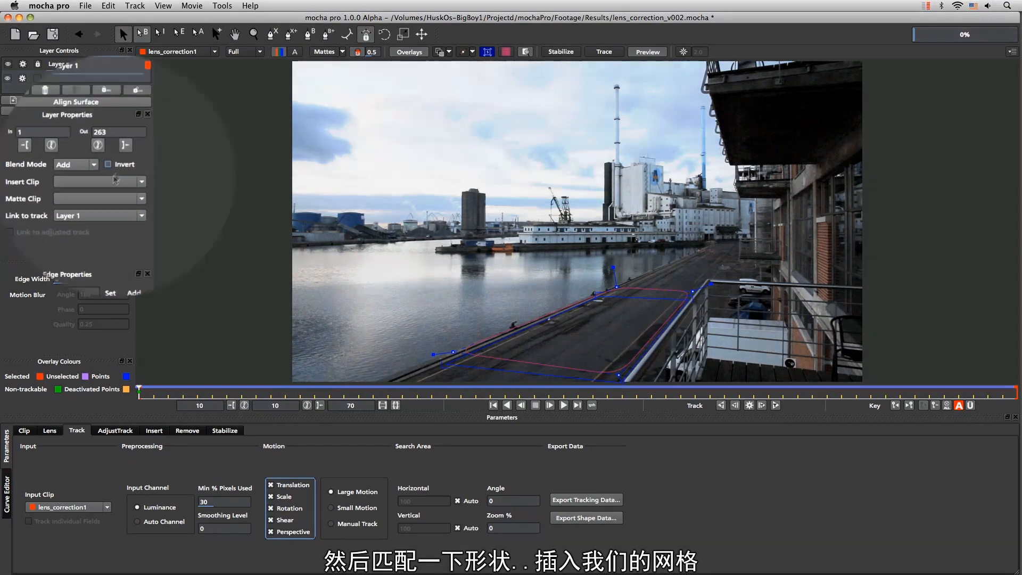
{"action": "left_click", "coordinate": [97, 182]}
{"action": "left_click", "coordinate": [88, 249]}
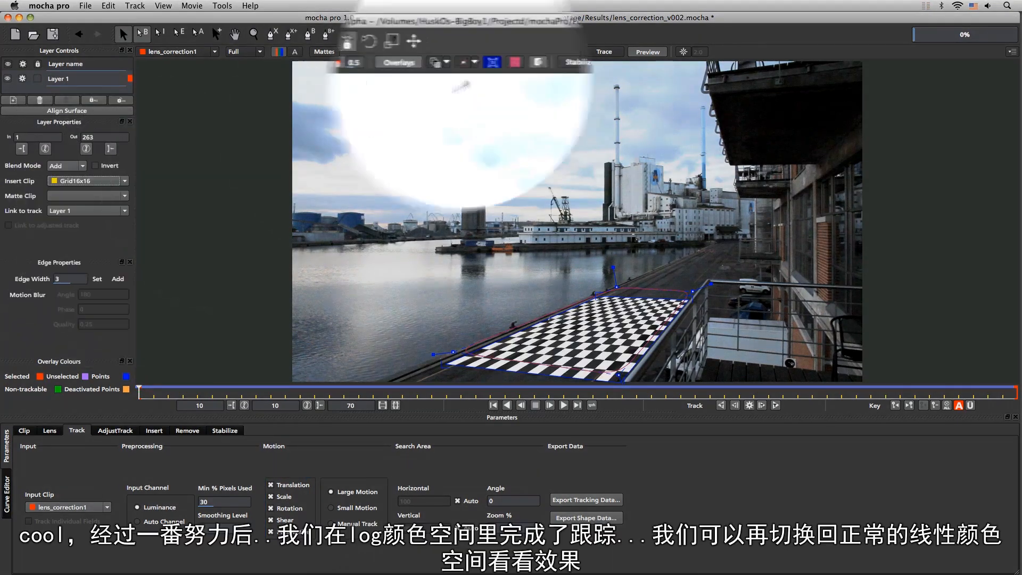
Step: Hide the spline and surface overlays and play back the tracked grid on the road
{"action": "left_click", "coordinate": [439, 52]}
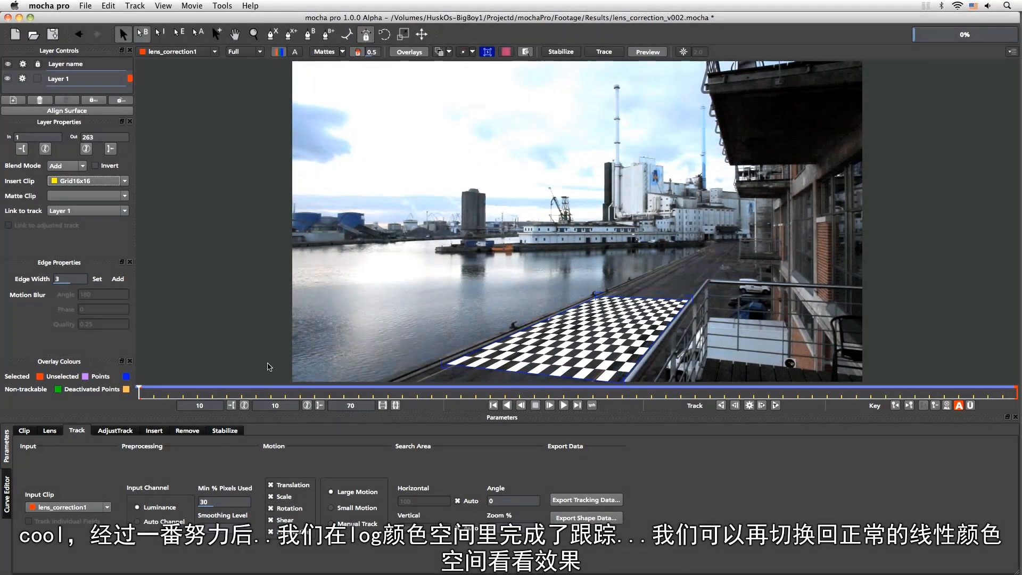
{"action": "left_click", "coordinate": [487, 52]}
{"action": "left_click", "coordinate": [564, 406]}
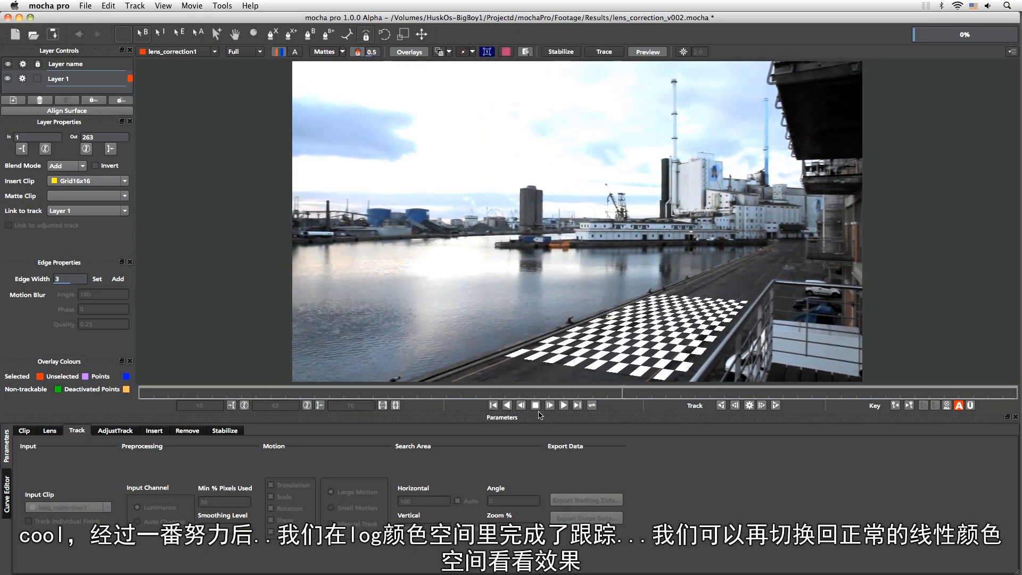
{"action": "left_click", "coordinate": [535, 406]}
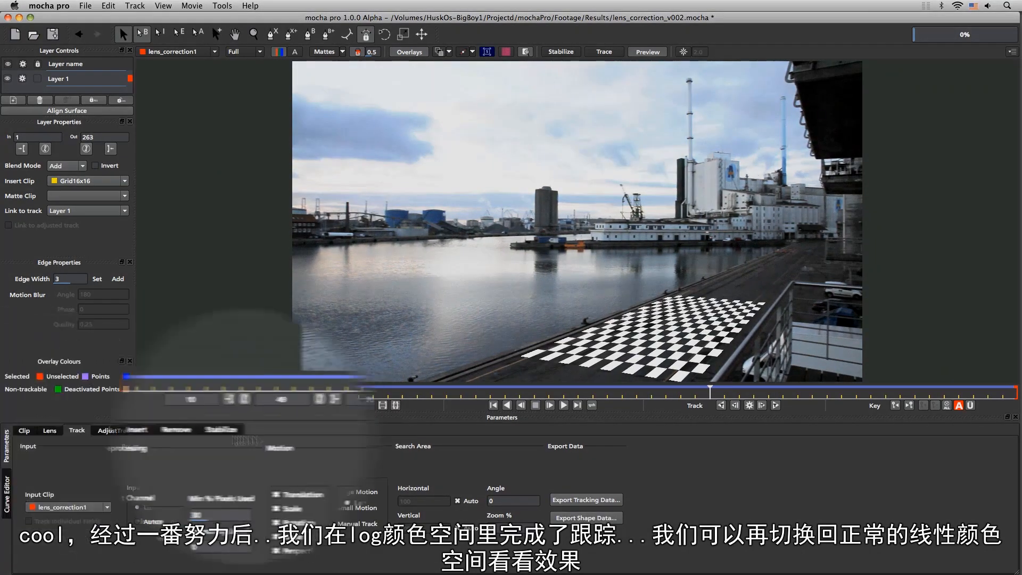
Step: Switch the clip's colorspace back to Linear and play back the tracked grid over the original footage
{"action": "left_click", "coordinate": [29, 429]}
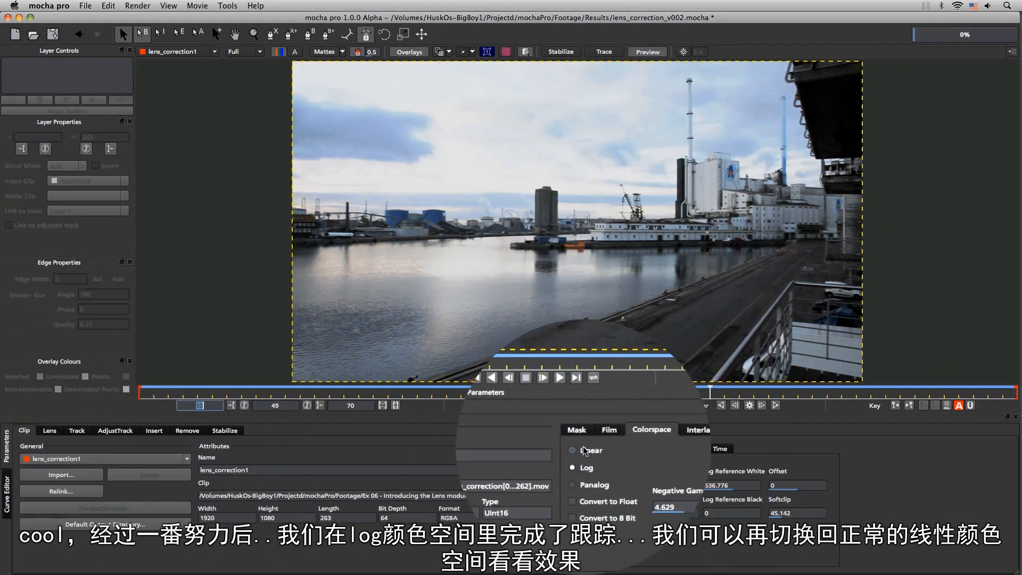
{"action": "left_click", "coordinate": [574, 466]}
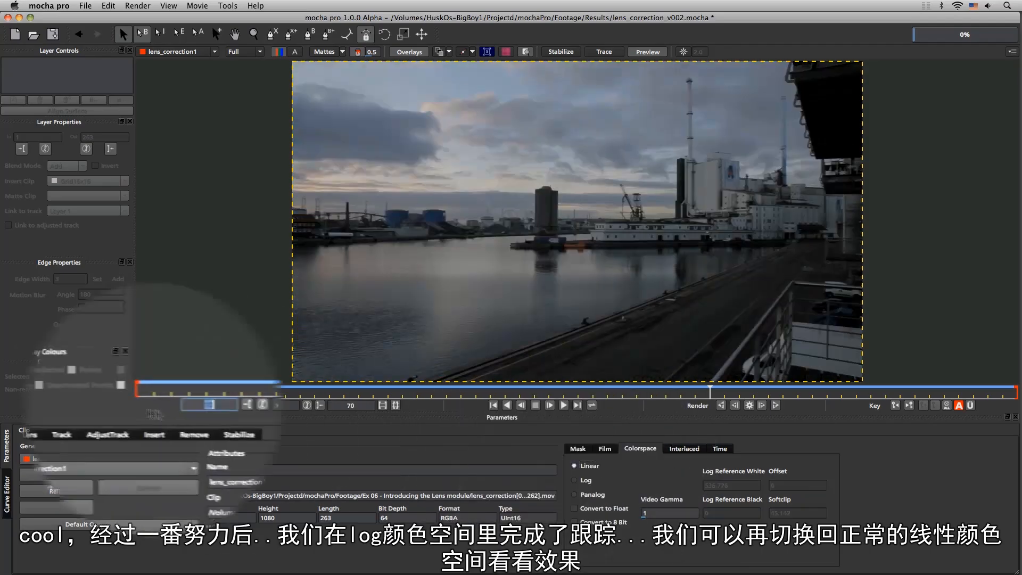
{"action": "left_click", "coordinate": [50, 430]}
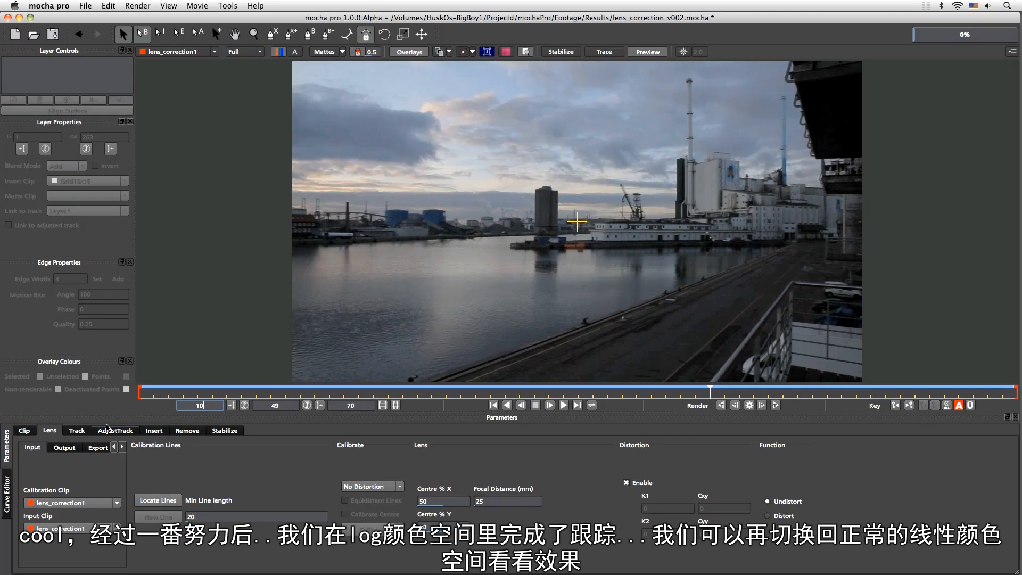
{"action": "left_click", "coordinate": [77, 430]}
{"action": "left_click", "coordinate": [563, 405]}
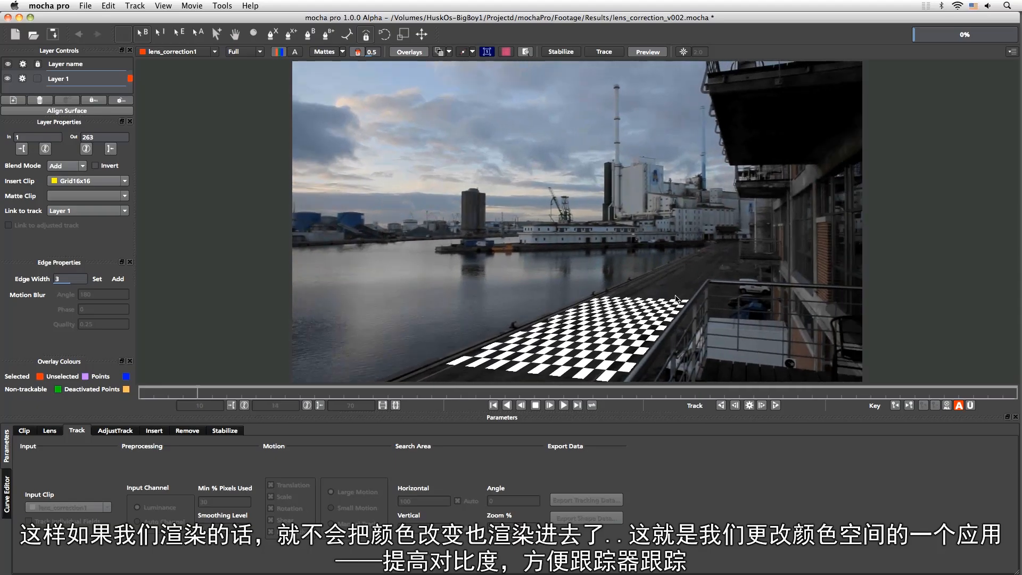
{"action": "left_click", "coordinate": [535, 405]}
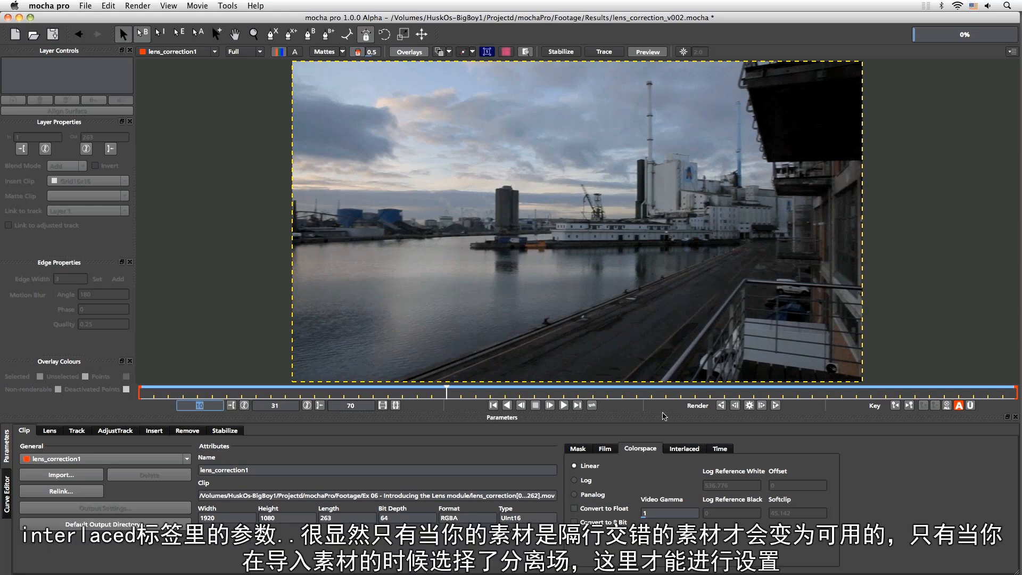
Step: View the clip's interlaced settings, then try Don't repeat for both the start and end modes while scrubbing the footage
{"action": "left_click", "coordinate": [684, 449]}
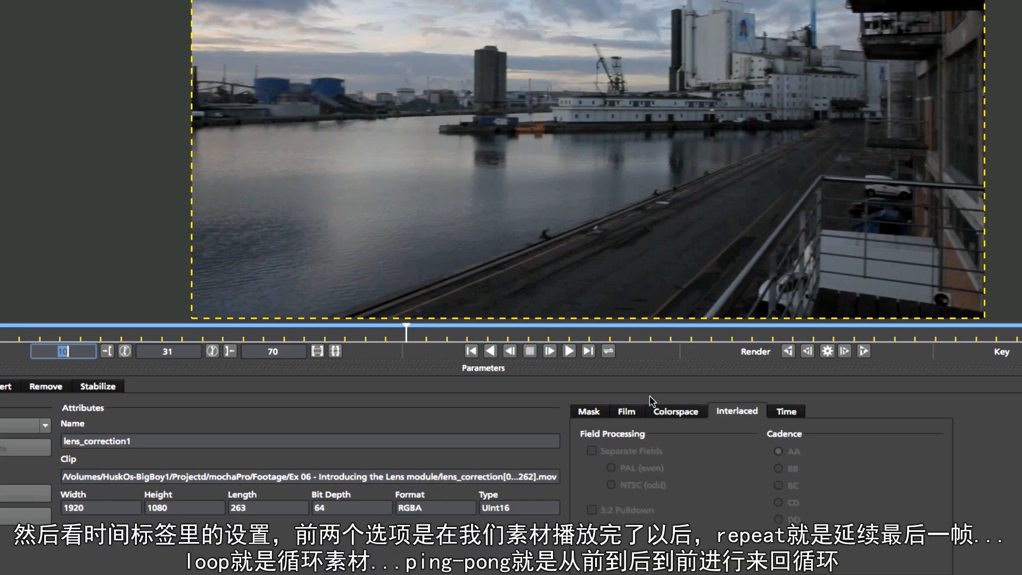
{"action": "left_click", "coordinate": [786, 411]}
{"action": "left_click", "coordinate": [650, 480]}
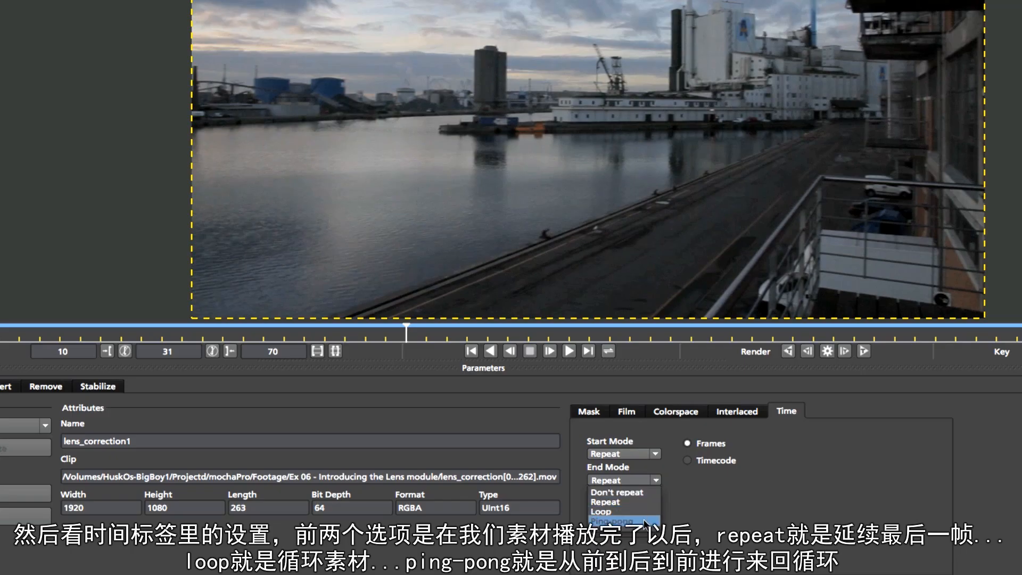
{"action": "left_click", "coordinate": [645, 492]}
{"action": "left_click", "coordinate": [634, 452]}
{"action": "left_click", "coordinate": [631, 453]}
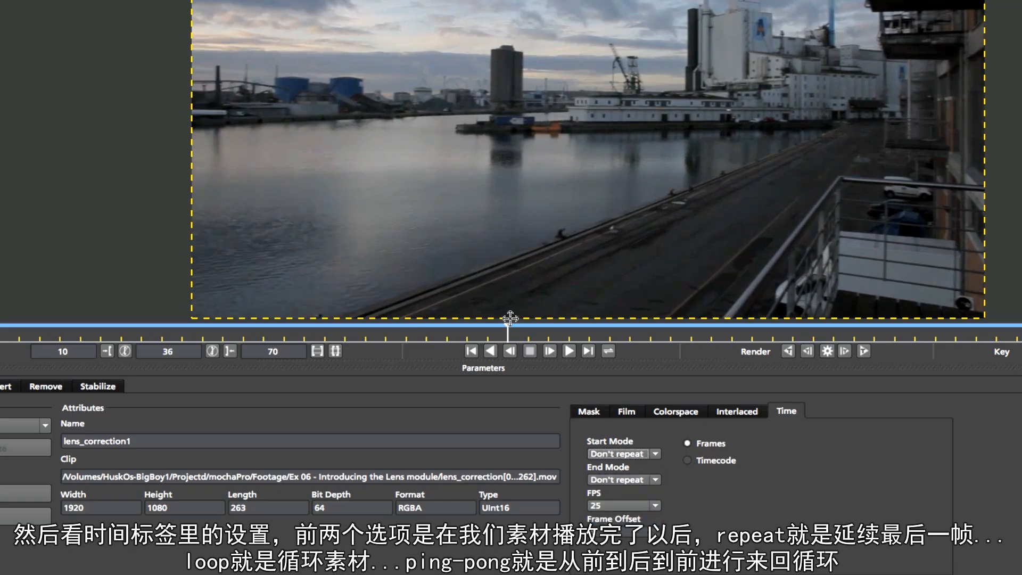
{"action": "left_click_drag", "start_coordinate": [509, 318], "coordinate": [345, 327]}
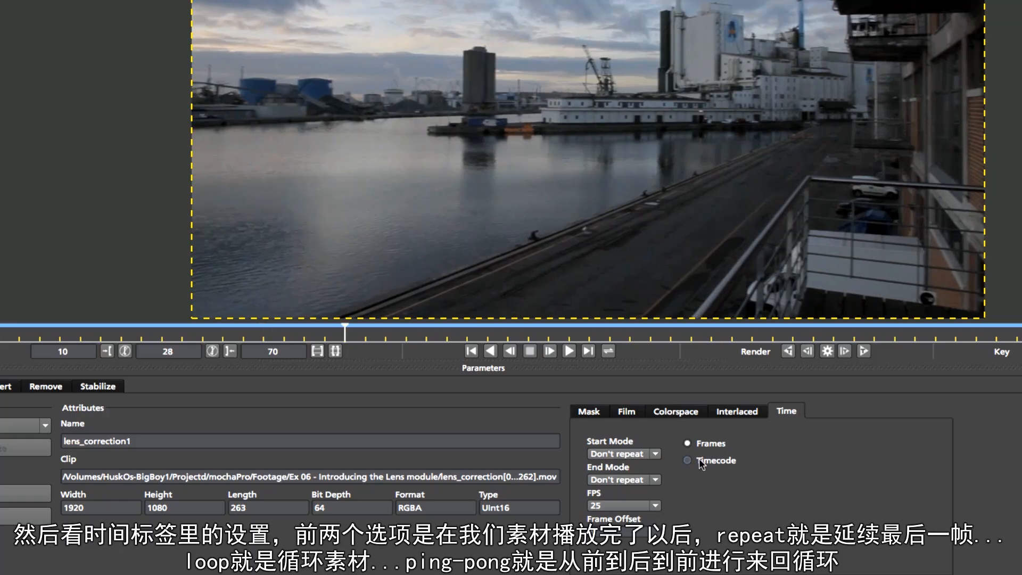
Step: Return the clip's start and end modes to Repeat
{"action": "left_click", "coordinate": [644, 454]}
{"action": "left_click", "coordinate": [655, 476]}
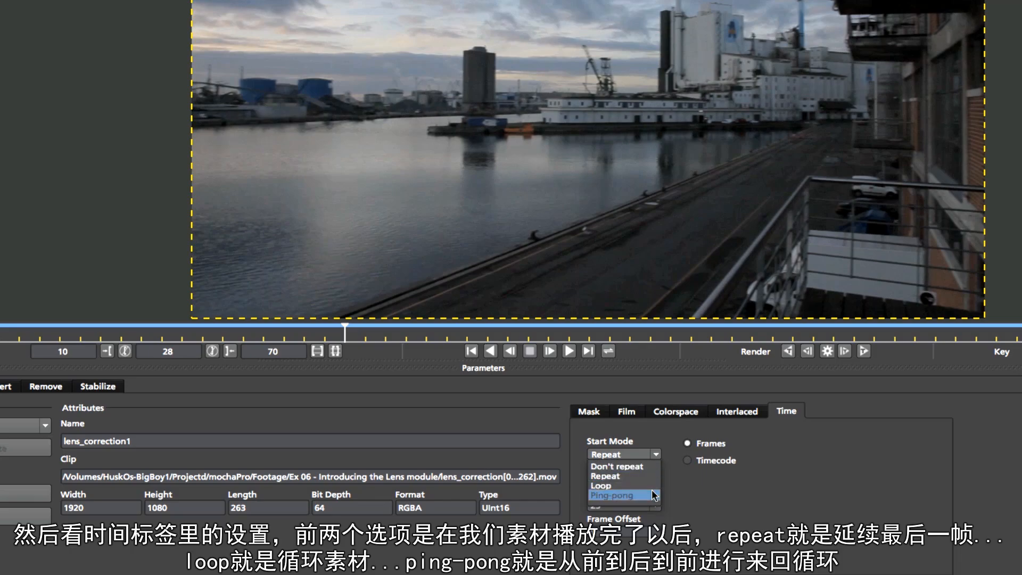
{"action": "left_click", "coordinate": [768, 513]}
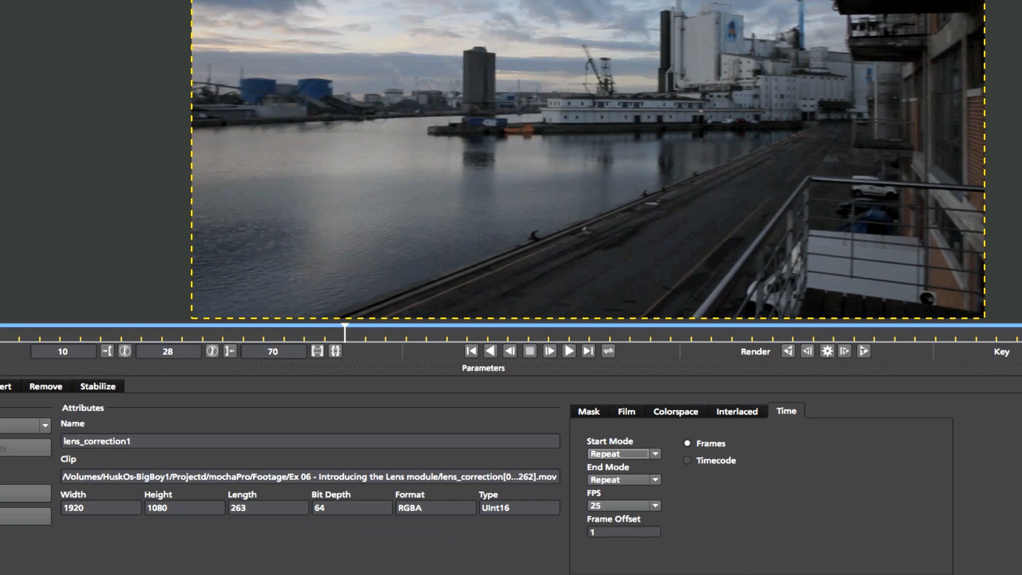